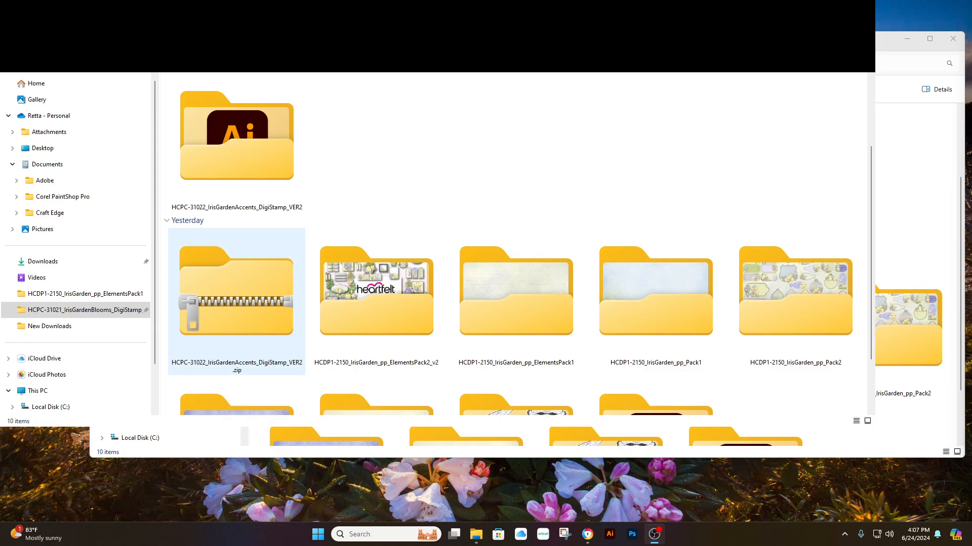
{"action": "left_click", "coordinate": [215, 304]}
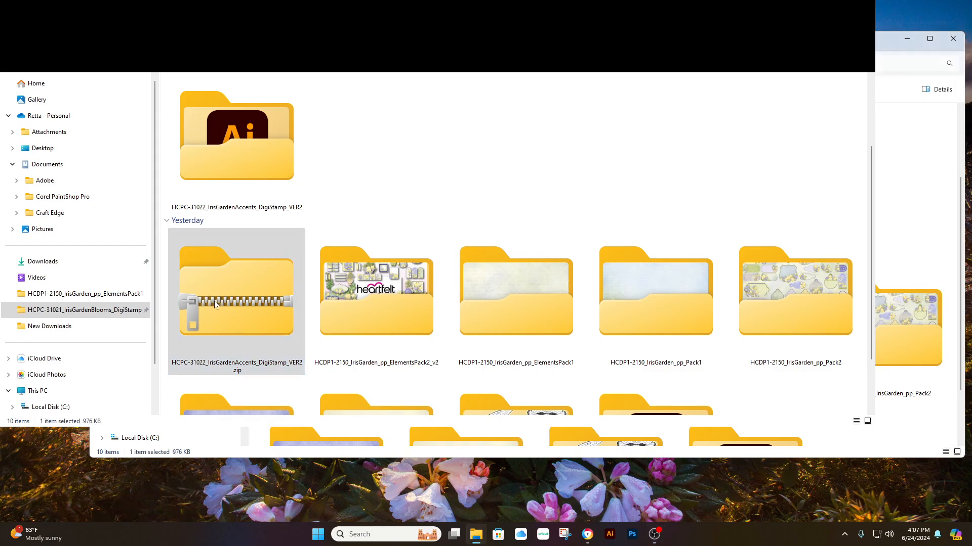
{"action": "left_click", "coordinate": [209, 318]}
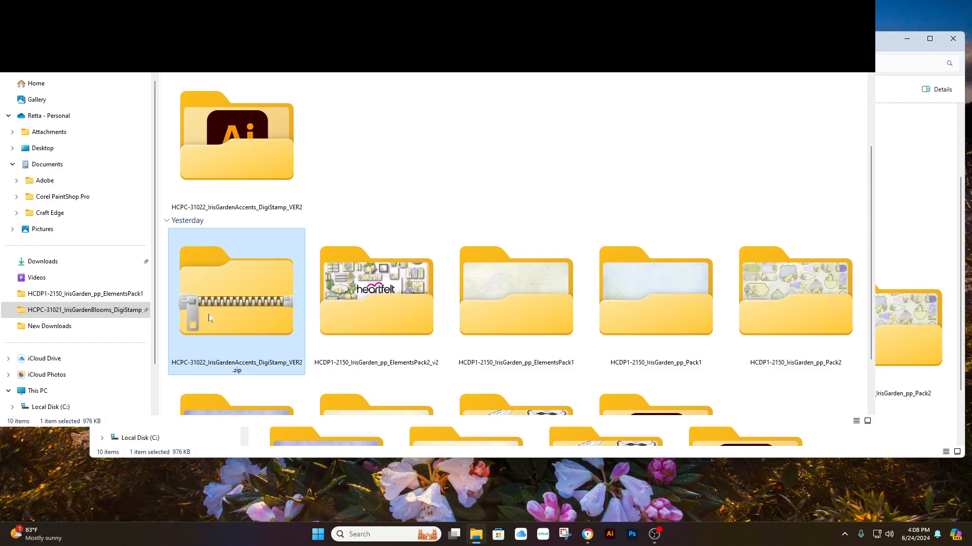
{"action": "right_click", "coordinate": [209, 316]}
{"action": "left_click", "coordinate": [244, 179]}
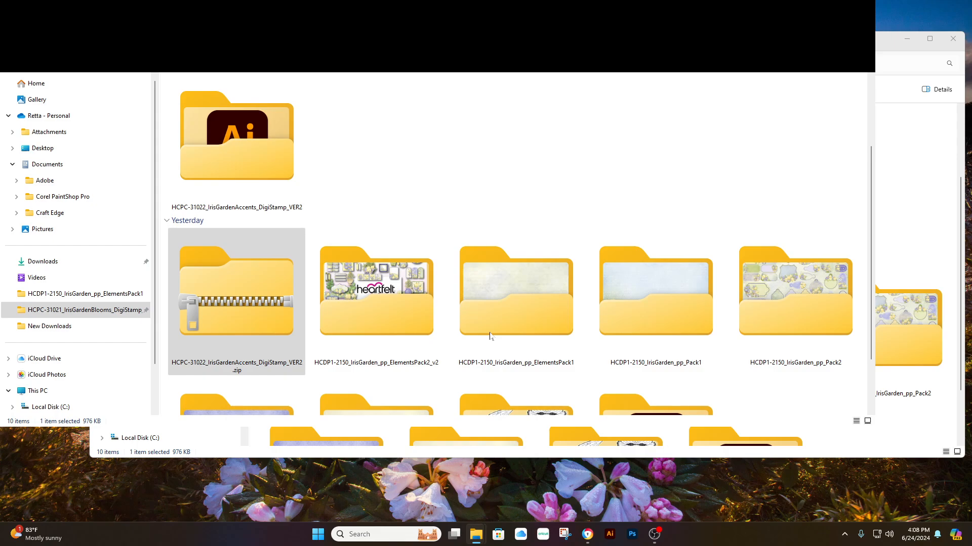
{"action": "left_click", "coordinate": [525, 337]}
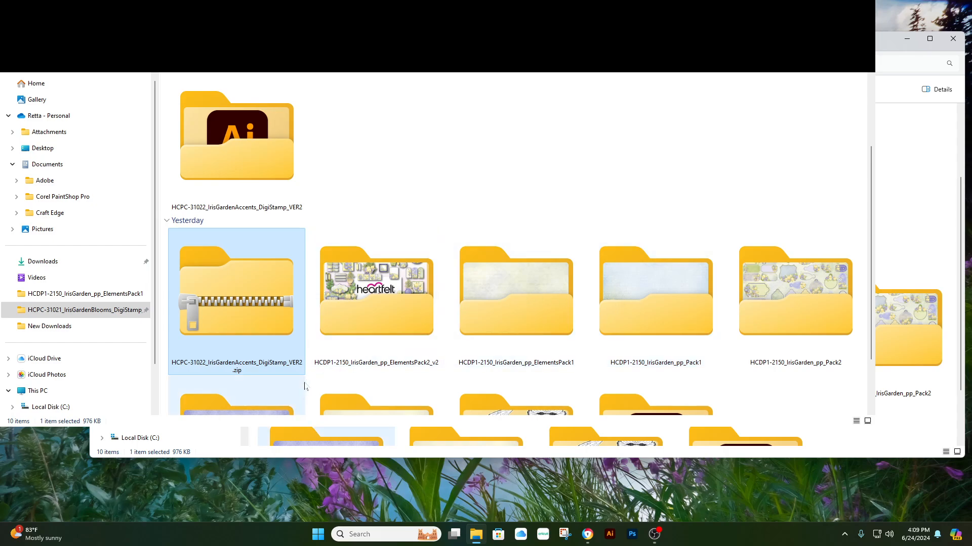
{"action": "left_click", "coordinate": [839, 264]}
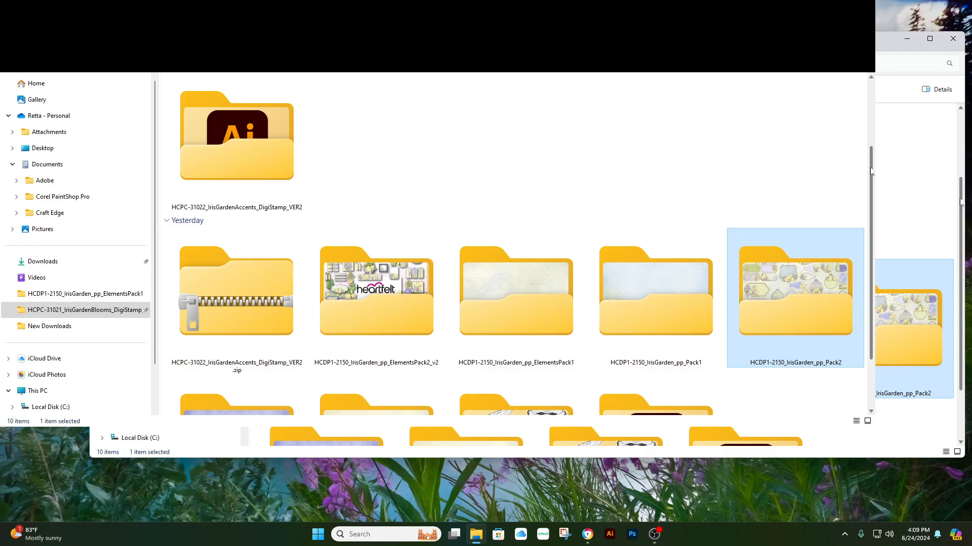
- Delete the zip file HCPC-31022_IrisGardenAccents_DigiStamp_VER2.zip from the downloads folder
{"action": "scroll", "coordinate": [867, 178], "scroll_direction": "down", "scroll_amount": 3}
{"action": "scroll", "coordinate": [866, 178], "scroll_direction": "down", "scroll_amount": 2}
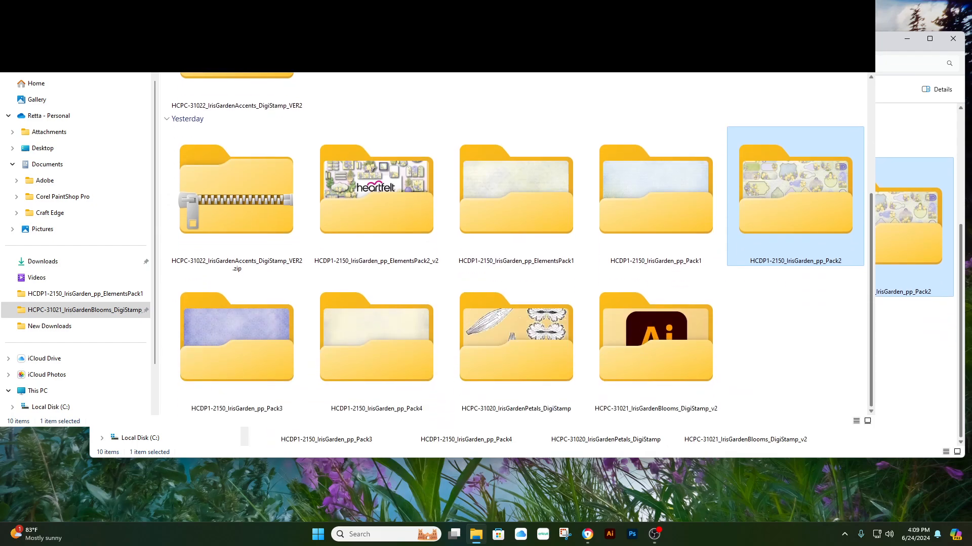
{"action": "left_click", "coordinate": [245, 209]}
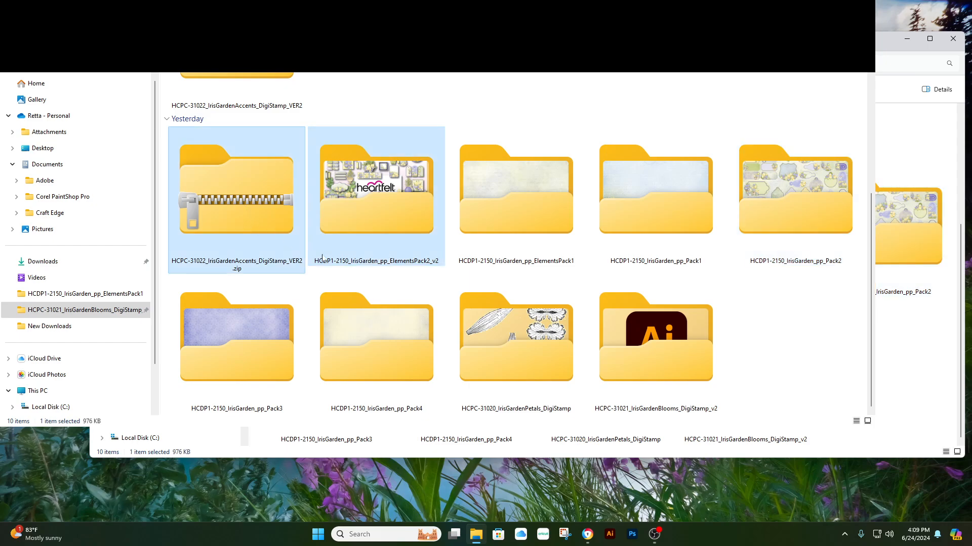
{"action": "key", "text": "Delete"}
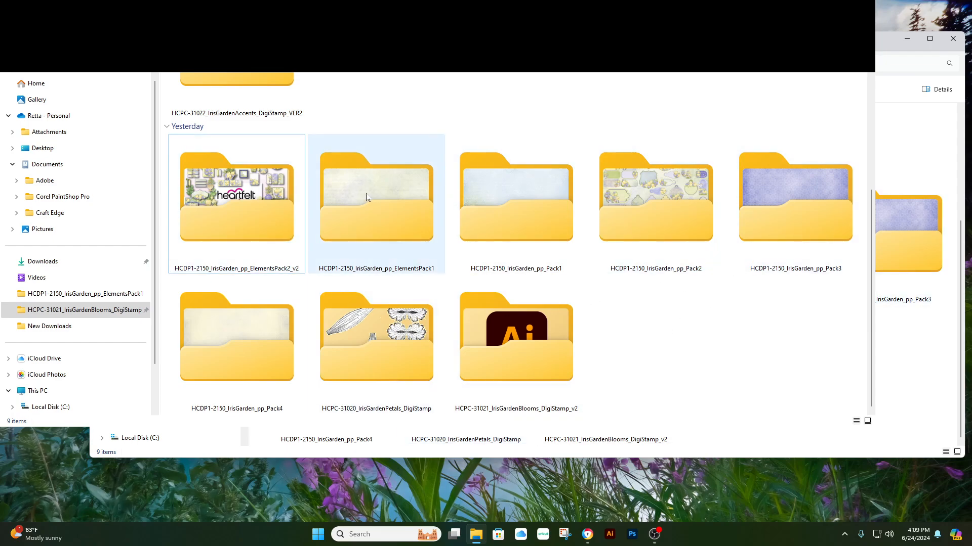
- Examine the contents of the HCPC-31021_IrisGardenBlooms_DigiStamp_v2 folder and close the file window
{"action": "scroll", "coordinate": [624, 314], "scroll_direction": "up", "scroll_amount": 3}
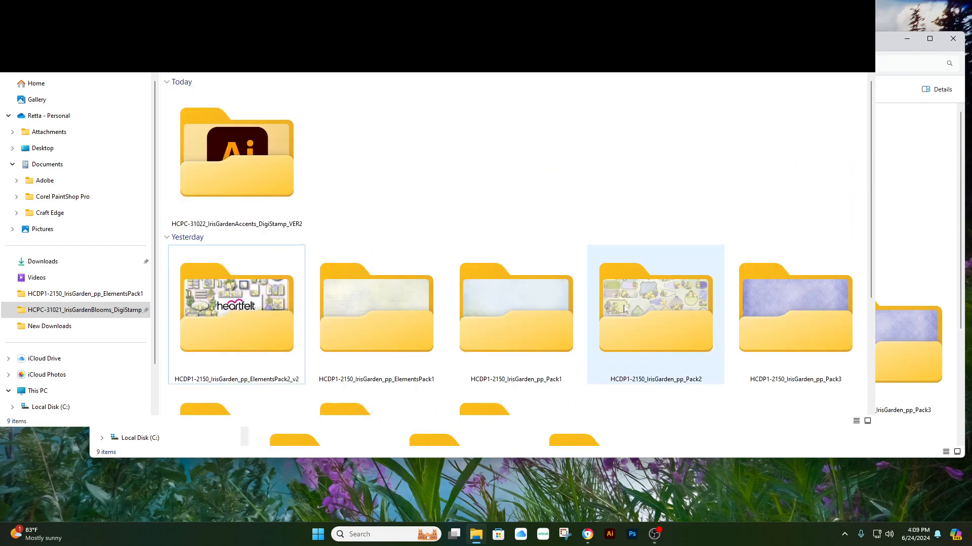
{"action": "scroll", "coordinate": [653, 288], "scroll_direction": "down", "scroll_amount": 3}
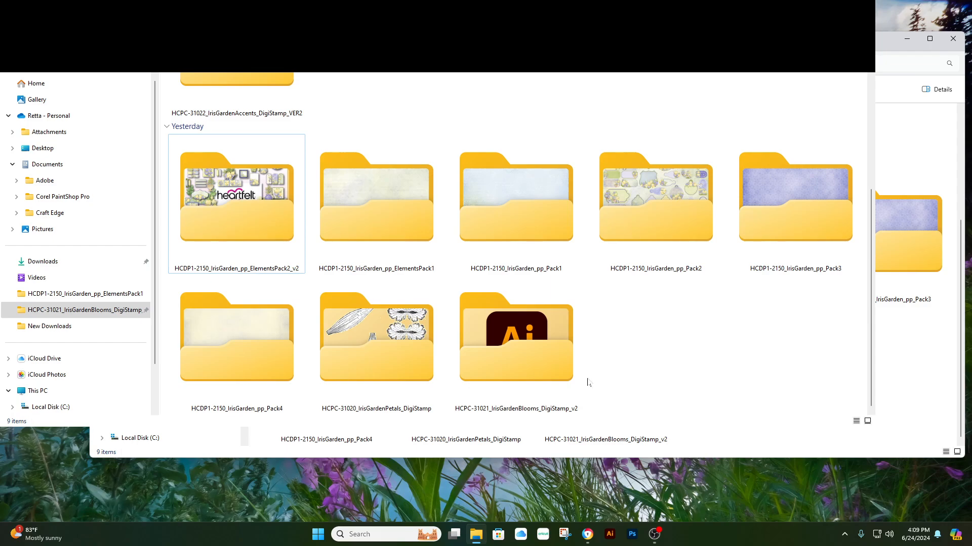
{"action": "double_click", "coordinate": [514, 352]}
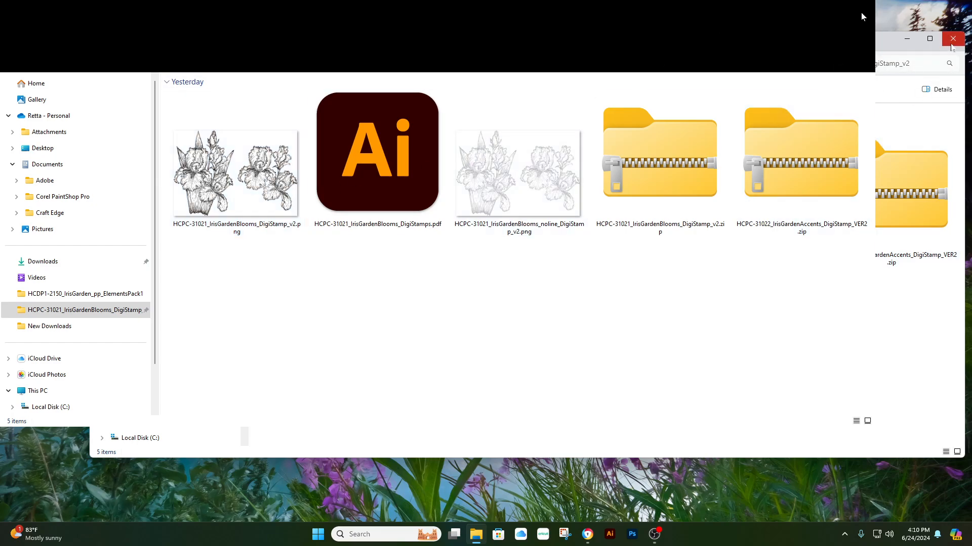
{"action": "left_click", "coordinate": [953, 38]}
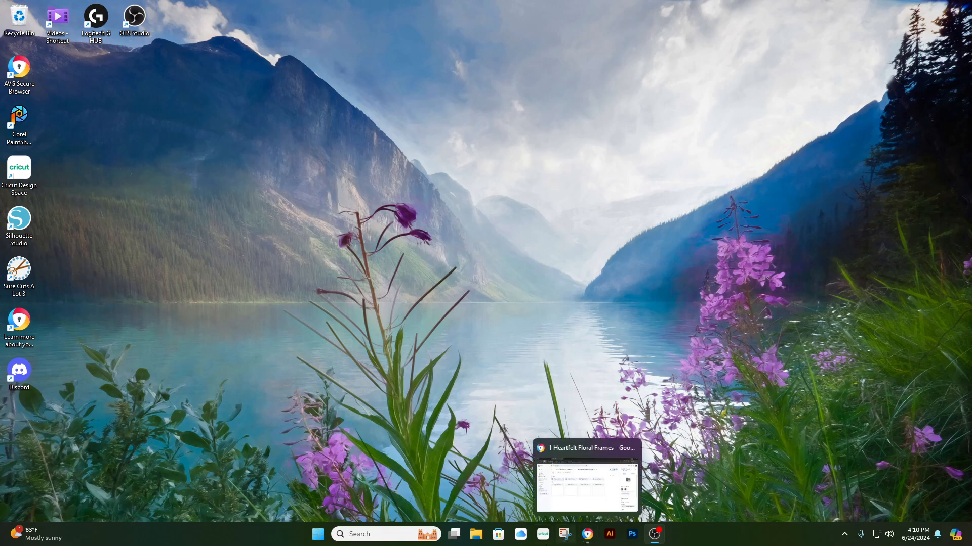
- Switch to Cricut Design Space and start an image upload in a new project
{"action": "left_click", "coordinate": [541, 539]}
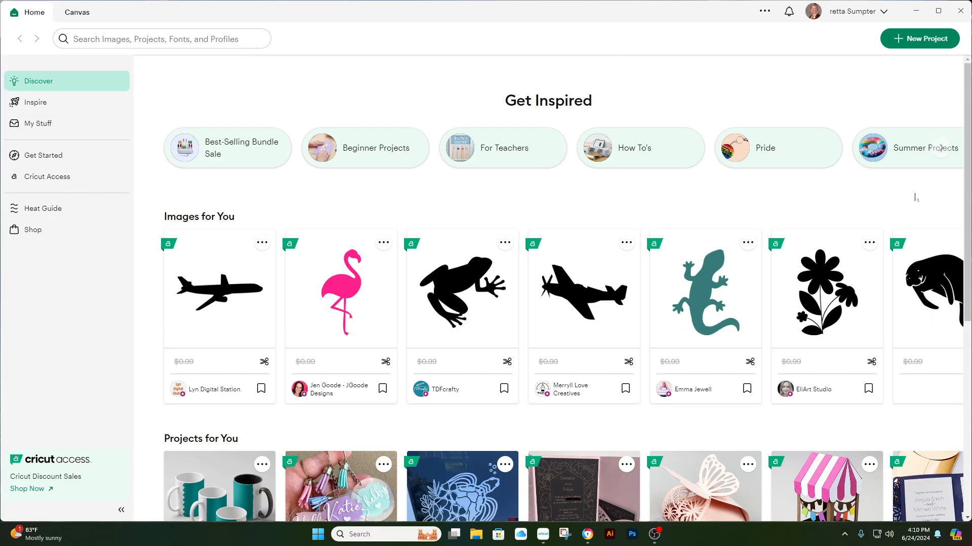
{"action": "left_click", "coordinate": [925, 42]}
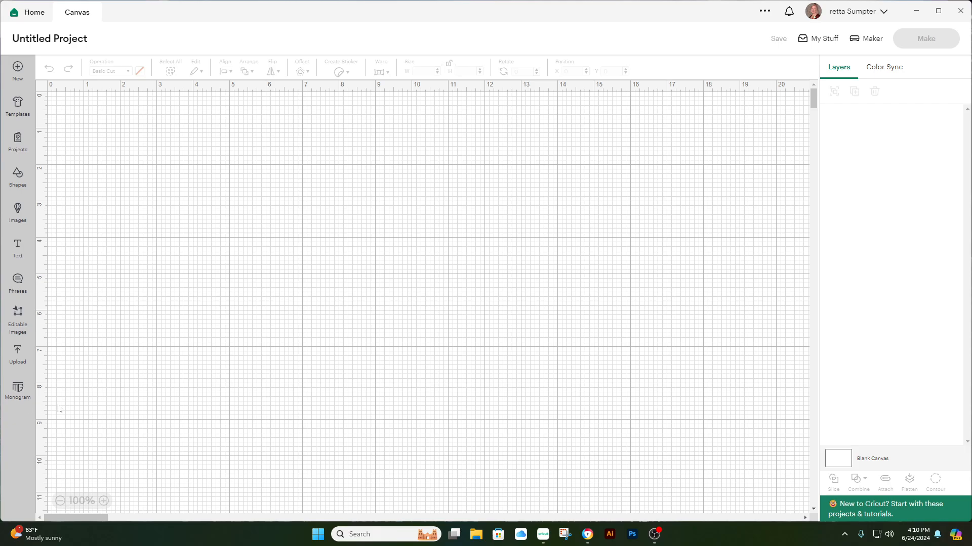
{"action": "left_click", "coordinate": [17, 357]}
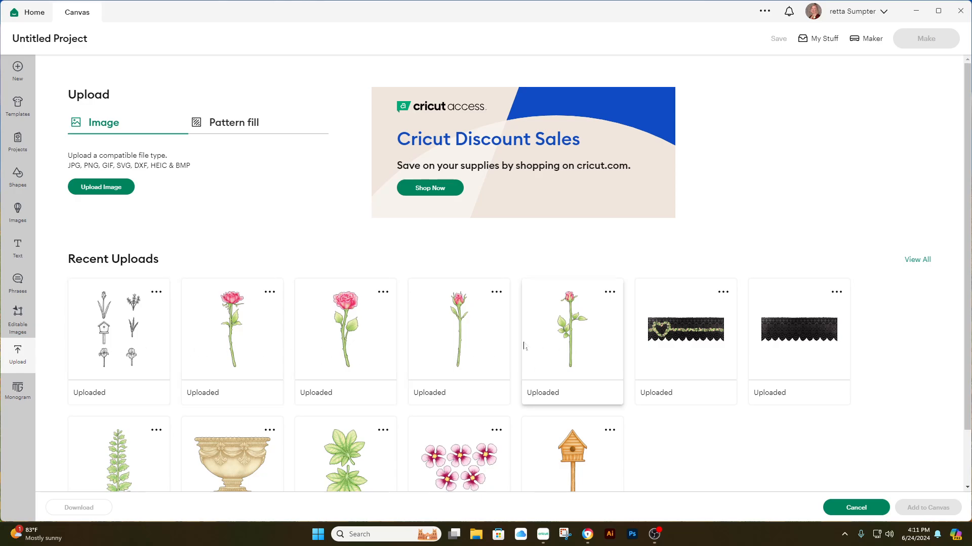
{"action": "left_click", "coordinate": [92, 190]}
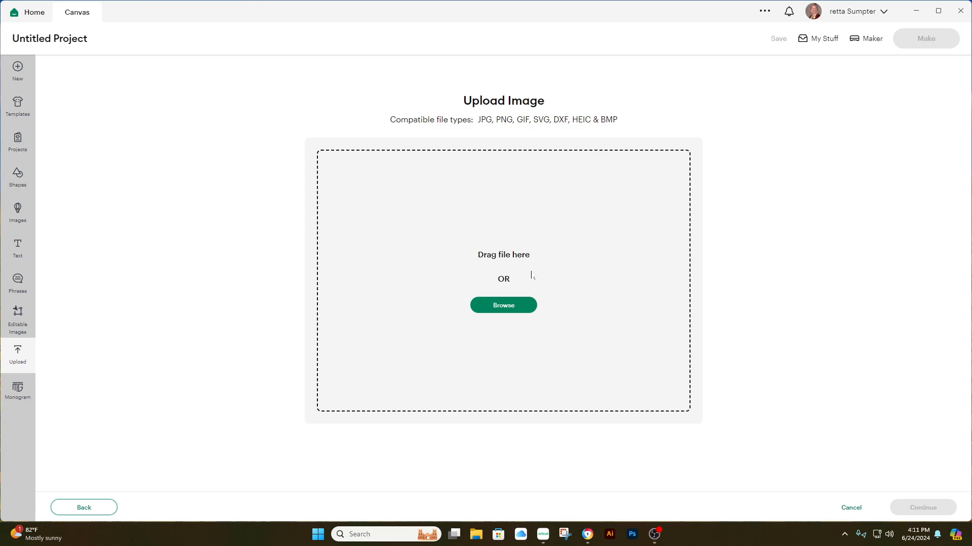
- Choose HCPC-31021_IrisGardenBlooms_DigiStamp_v2.png as the image and proceed to the background remover
{"action": "left_click", "coordinate": [496, 307]}
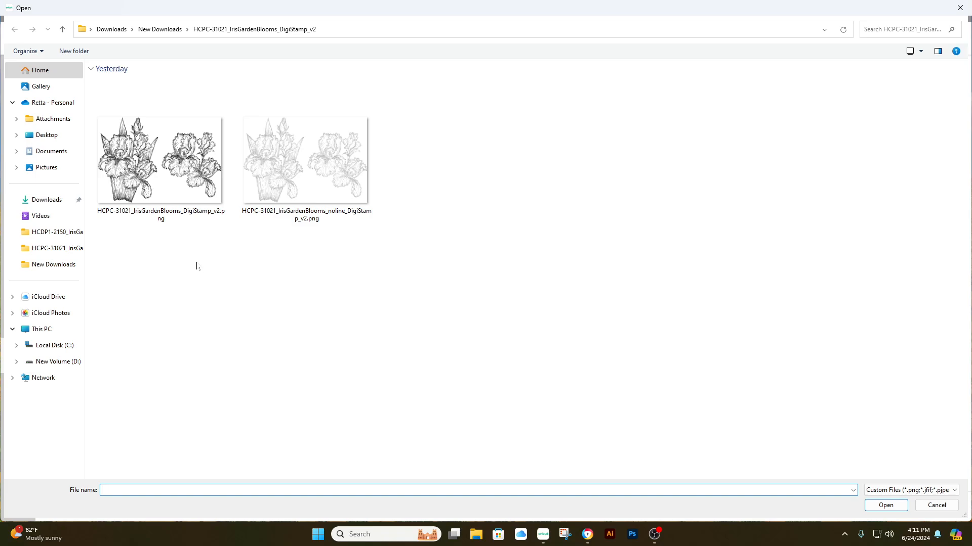
{"action": "left_click", "coordinate": [171, 191]}
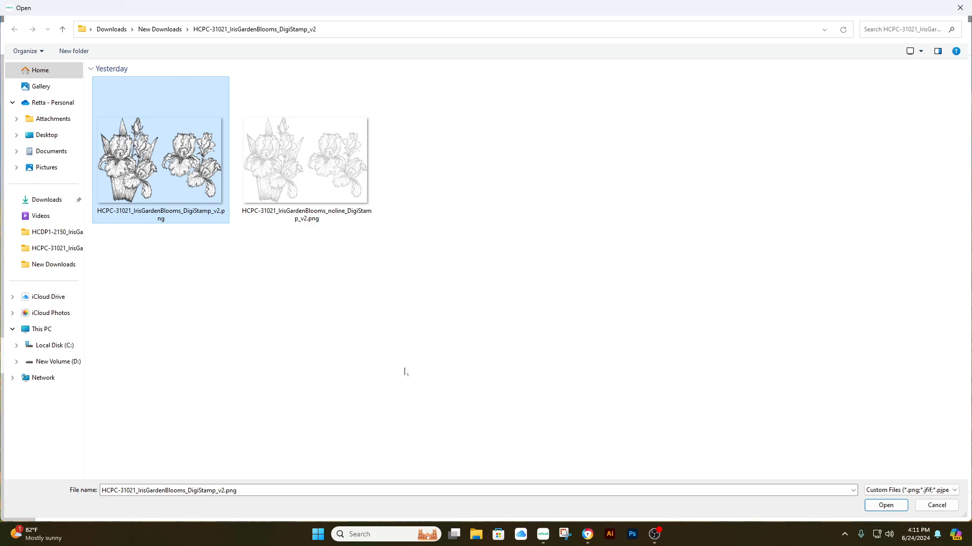
{"action": "left_click", "coordinate": [885, 506]}
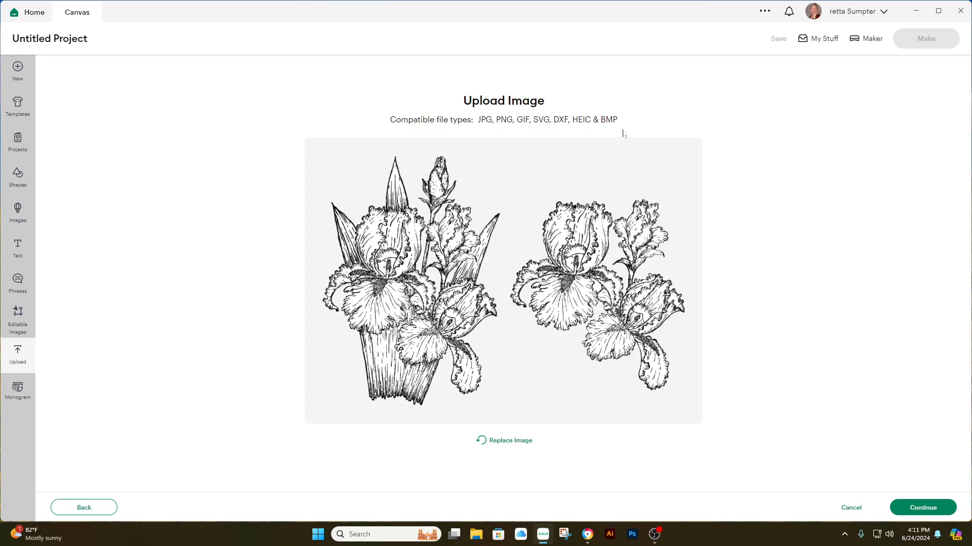
{"action": "left_click", "coordinate": [930, 510]}
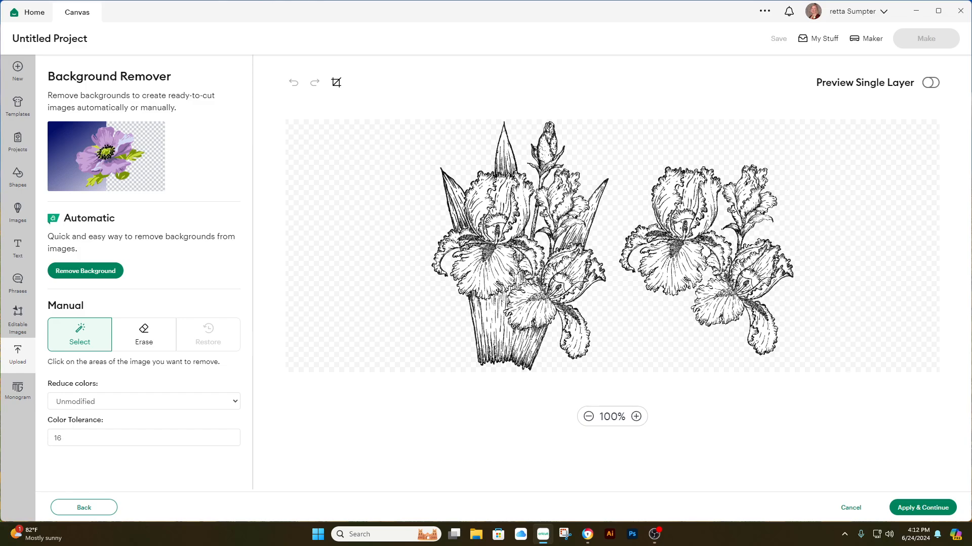
- Inspect and accept the iris image without removing any background, and convert the upload to a Flat Graphic
{"action": "left_click", "coordinate": [636, 417]}
{"action": "left_click", "coordinate": [636, 416]}
{"action": "left_click", "coordinate": [636, 416]}
{"action": "left_click", "coordinate": [636, 416]}
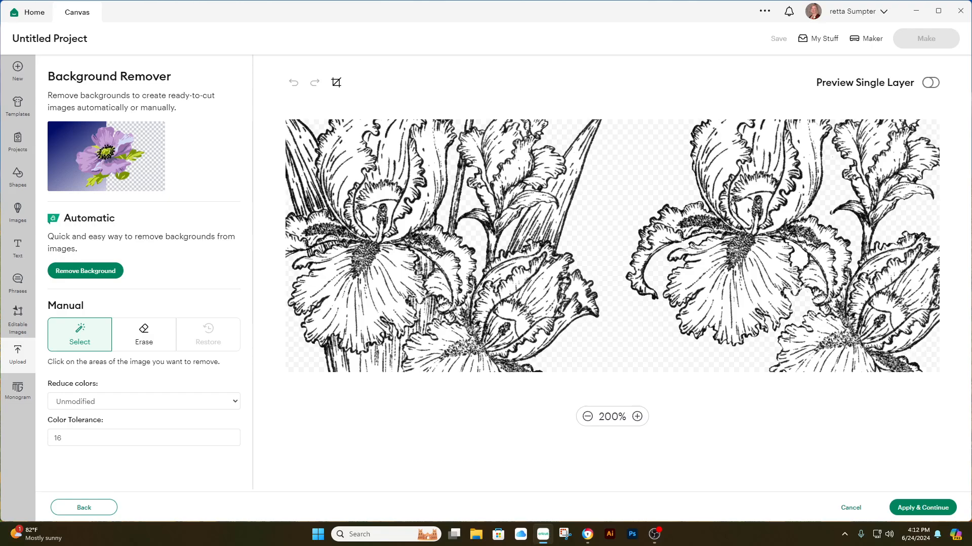
{"action": "scroll", "coordinate": [634, 307], "scroll_direction": "down", "scroll_amount": 1}
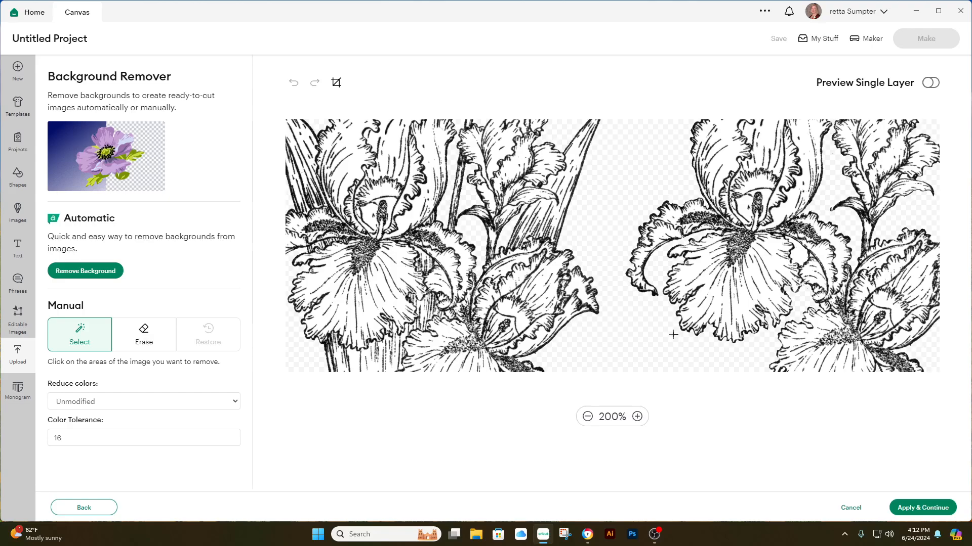
{"action": "left_click", "coordinate": [923, 508]}
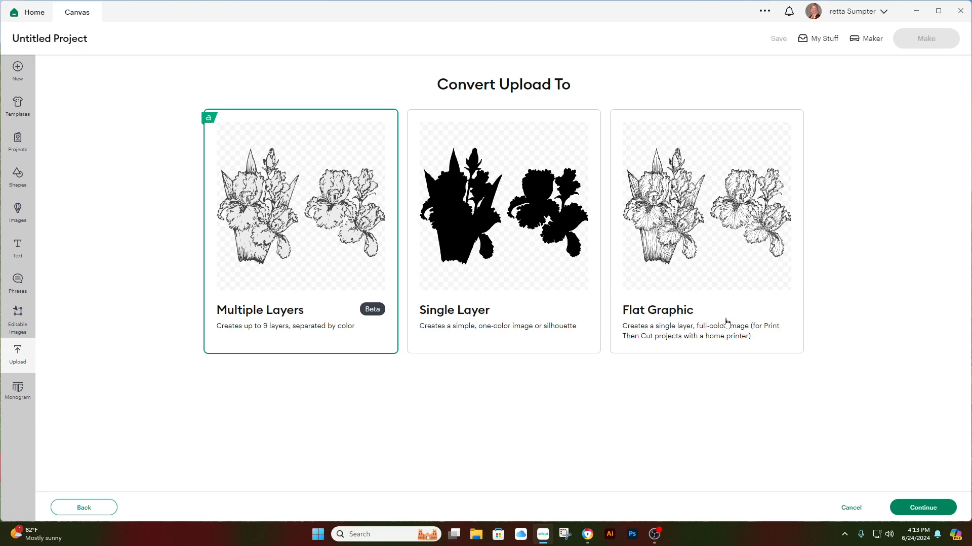
{"action": "left_click", "coordinate": [718, 259]}
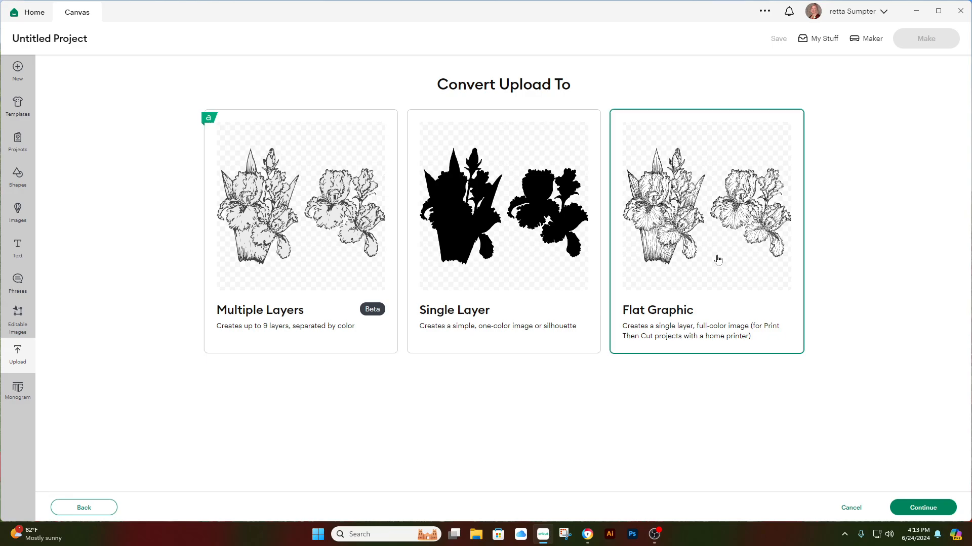
{"action": "left_click", "coordinate": [924, 508]}
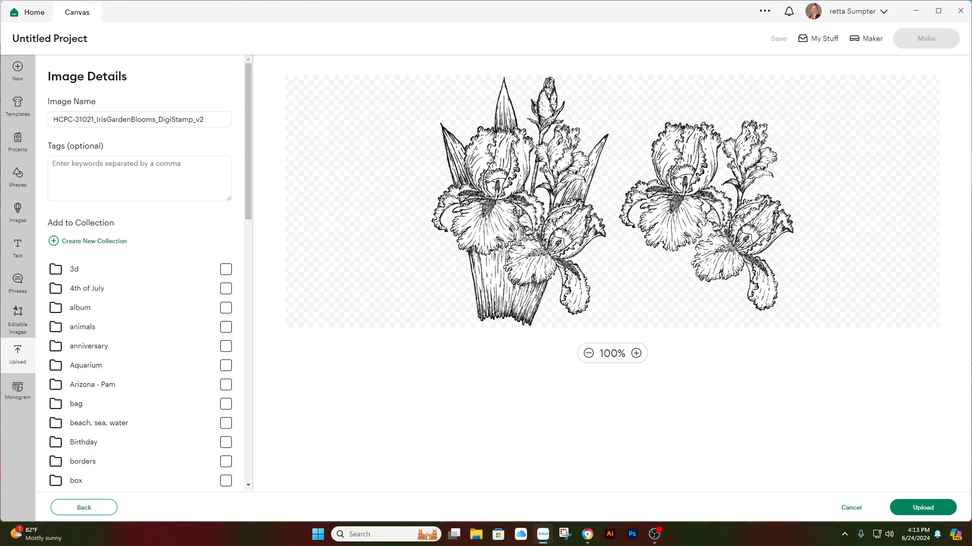
- Tag the image with the keywords "iris, flower, Heartfelt creation"
{"action": "left_click", "coordinate": [176, 158]}
{"action": "type", "text": "r"}
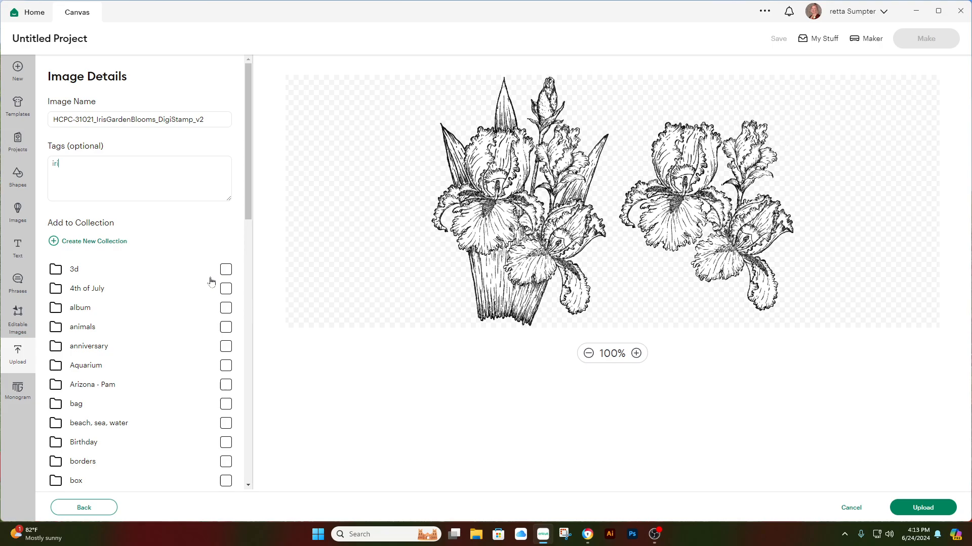
{"action": "type", "text": "is, flowee"}
{"action": "type", "text": ", He"}
{"action": "type", "text": "eartfelt"}
{"action": "type", "text": " creations"}
- Assign the image to the flowers collection and upload it
{"action": "scroll", "coordinate": [163, 395], "scroll_direction": "down", "scroll_amount": 5}
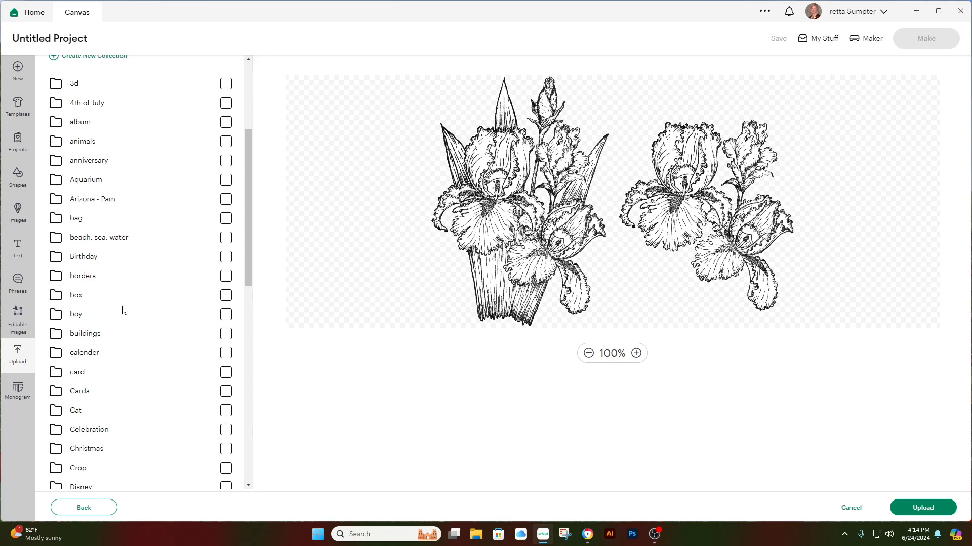
{"action": "scroll", "coordinate": [147, 359], "scroll_direction": "down", "scroll_amount": 2}
{"action": "scroll", "coordinate": [150, 338], "scroll_direction": "down", "scroll_amount": 6}
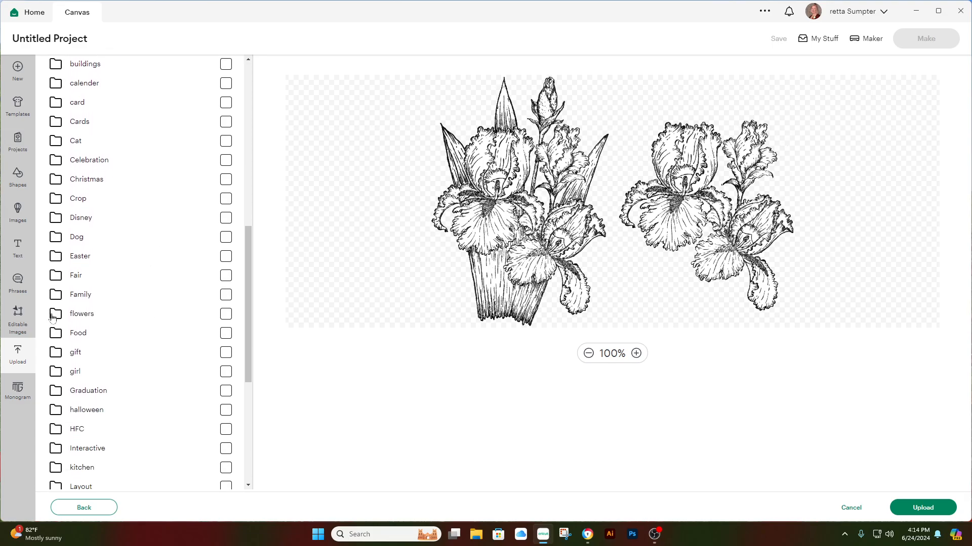
{"action": "left_click", "coordinate": [52, 317]}
{"action": "left_click", "coordinate": [920, 510]}
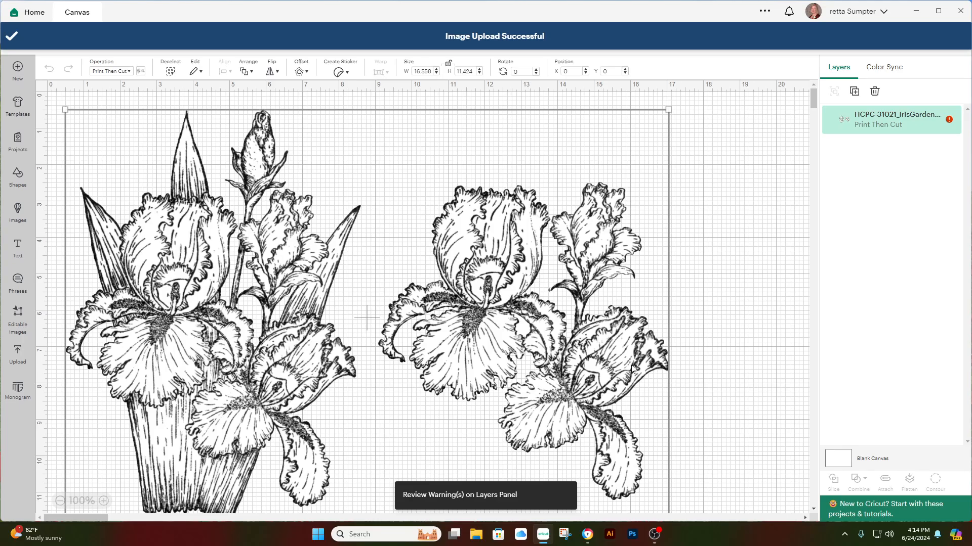
- Move the iris image on the canvas to about X 1.86, Y 0.6
{"action": "scroll", "coordinate": [738, 332], "scroll_direction": "down", "scroll_amount": 3}
{"action": "scroll", "coordinate": [571, 372], "scroll_direction": "up", "scroll_amount": 2}
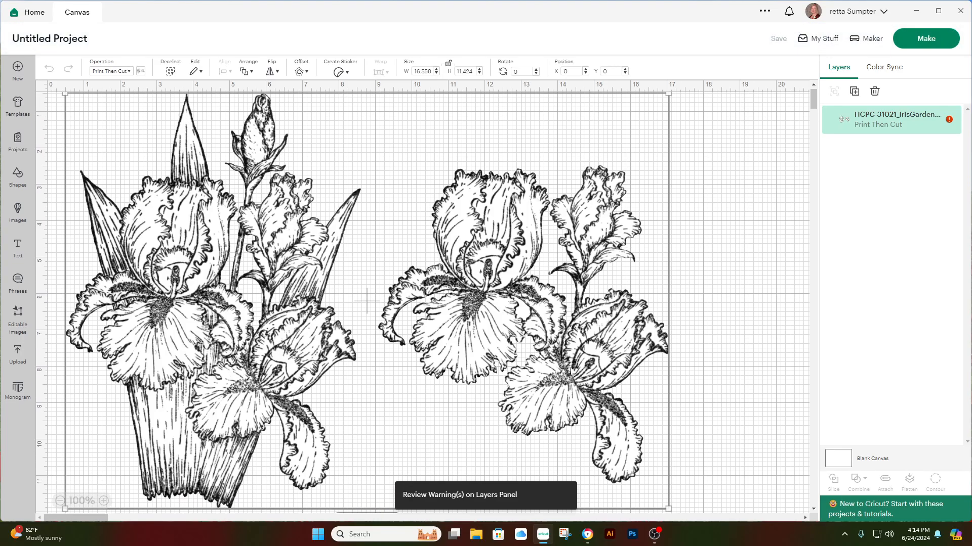
{"action": "scroll", "coordinate": [571, 372], "scroll_direction": "up", "scroll_amount": 1}
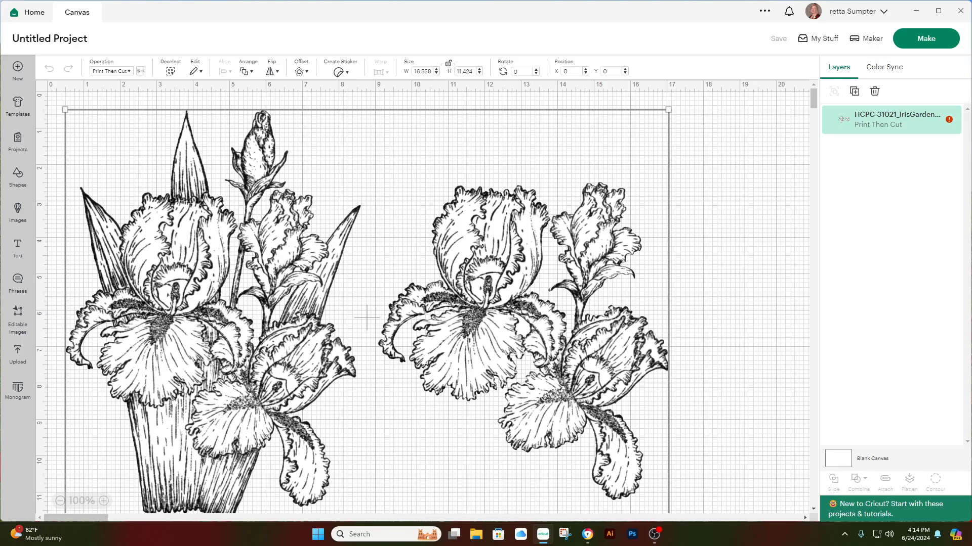
{"action": "left_click_drag", "start_coordinate": [480, 243], "coordinate": [500, 244]}
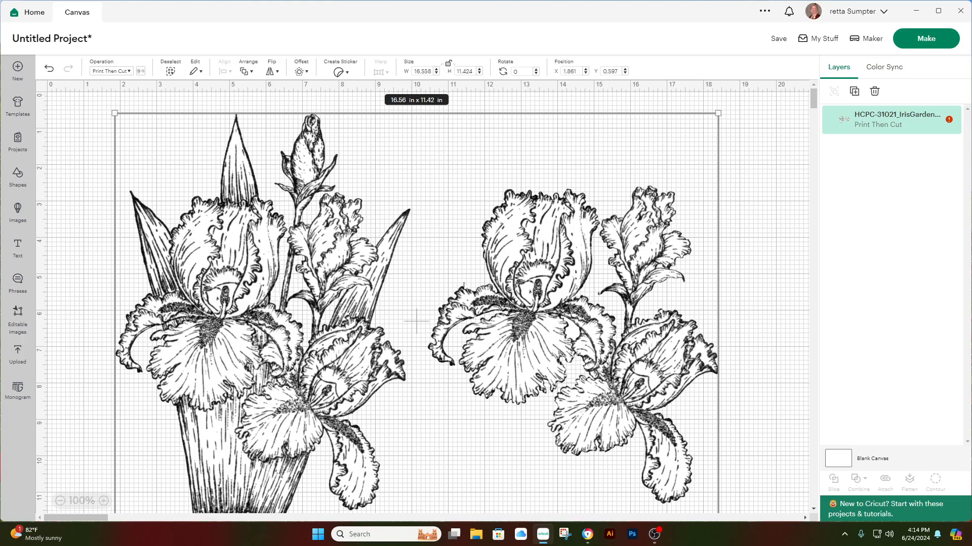
- Try setting the iris image's width to 5 in with its proportions unlocked, and undo the resize
{"action": "left_click", "coordinate": [448, 65]}
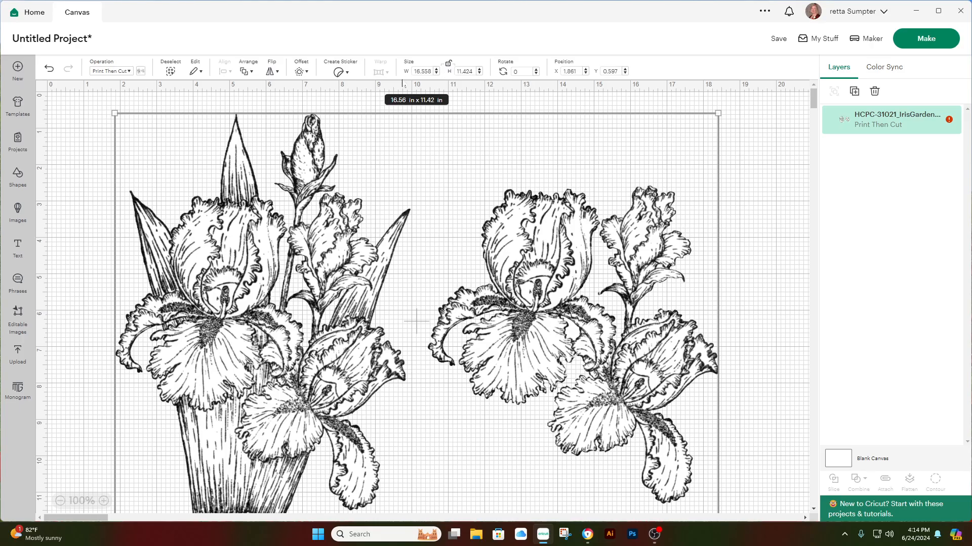
{"action": "left_click", "coordinate": [449, 66]}
{"action": "left_click", "coordinate": [431, 71]}
{"action": "left_click_drag", "start_coordinate": [431, 71], "coordinate": [368, 75]}
{"action": "type", "text": "5"}
{"action": "key", "text": "Tab"}
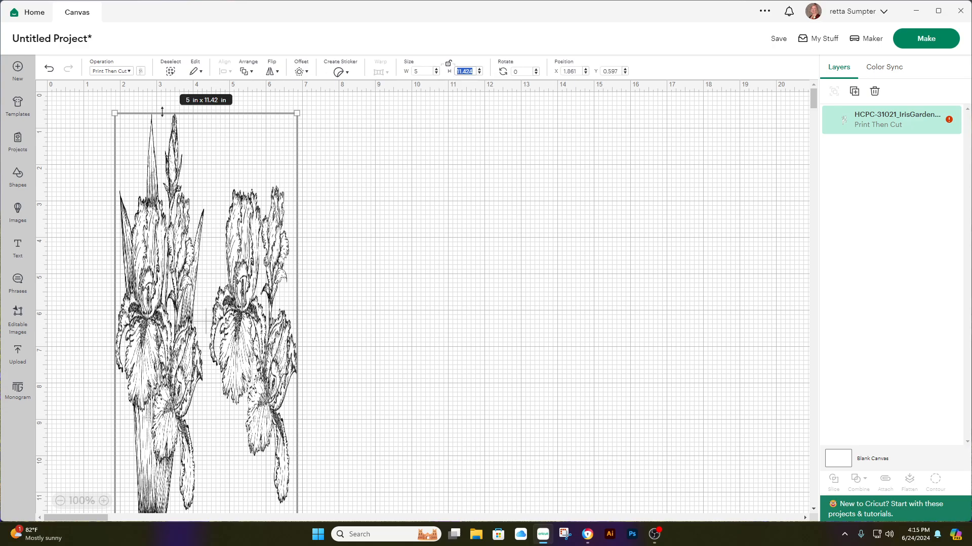
{"action": "left_click", "coordinate": [48, 70]}
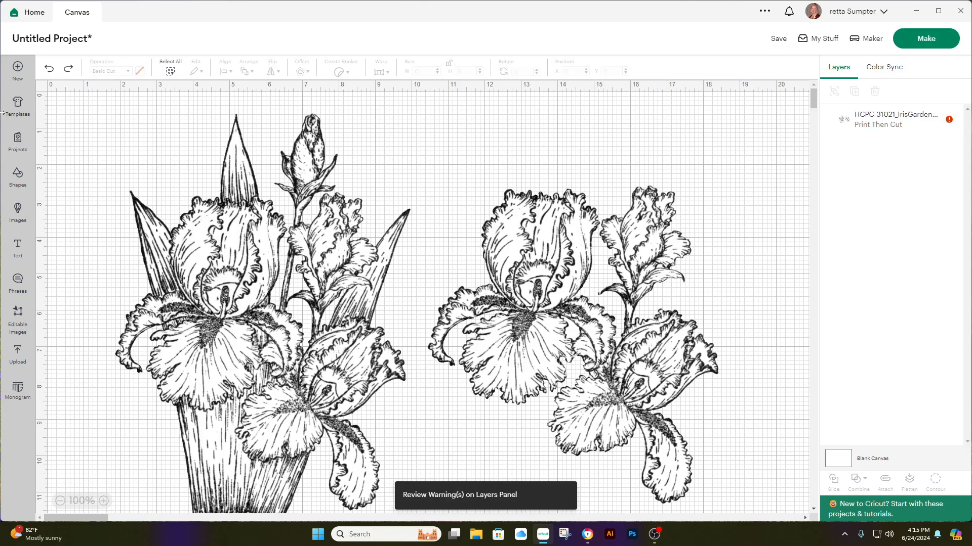
- Lock the iris image's proportions and set its width to 5 in
{"action": "left_click", "coordinate": [530, 247]}
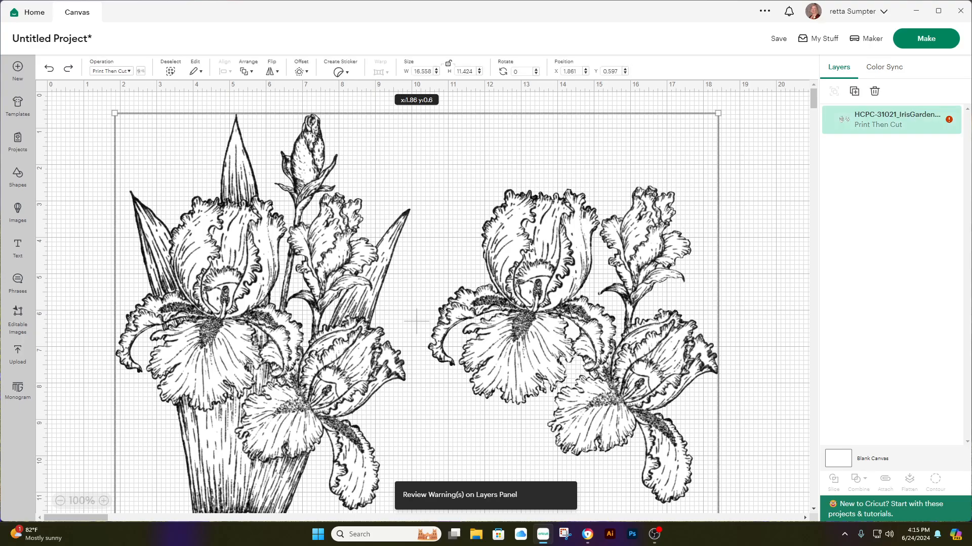
{"action": "left_click", "coordinate": [448, 66]}
{"action": "left_click", "coordinate": [423, 71]}
{"action": "type", "text": "5"}
{"action": "key", "text": "Tab"}
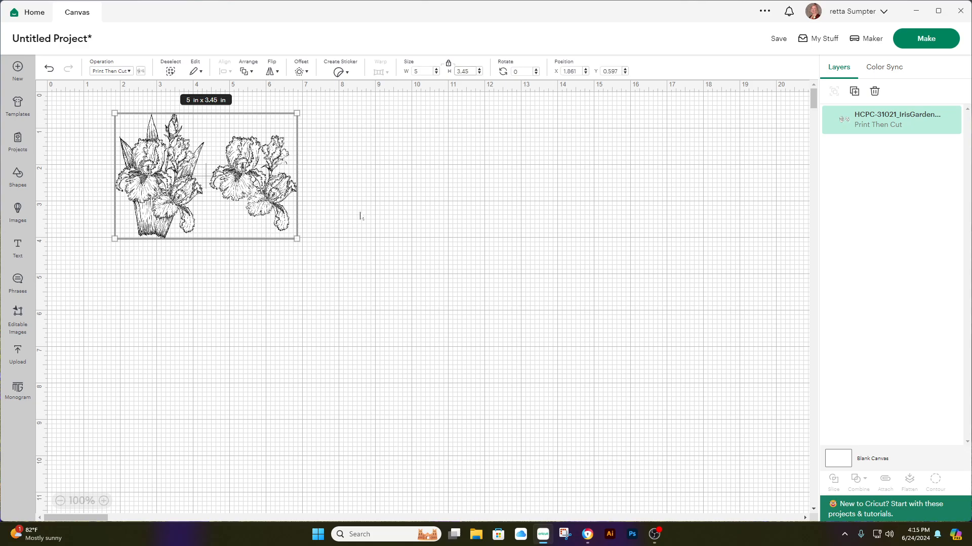
- Move the iris image toward the middle of the canvas and enlarge it proportionally to about 6.4 × 4.42 in
{"action": "left_click_drag", "start_coordinate": [264, 184], "coordinate": [435, 283]}
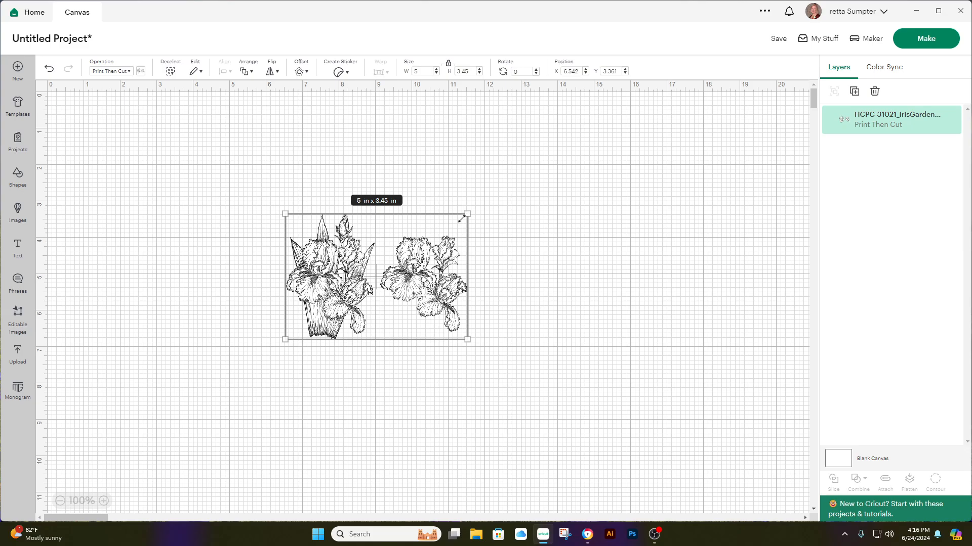
{"action": "left_click_drag", "start_coordinate": [465, 217], "coordinate": [518, 178]}
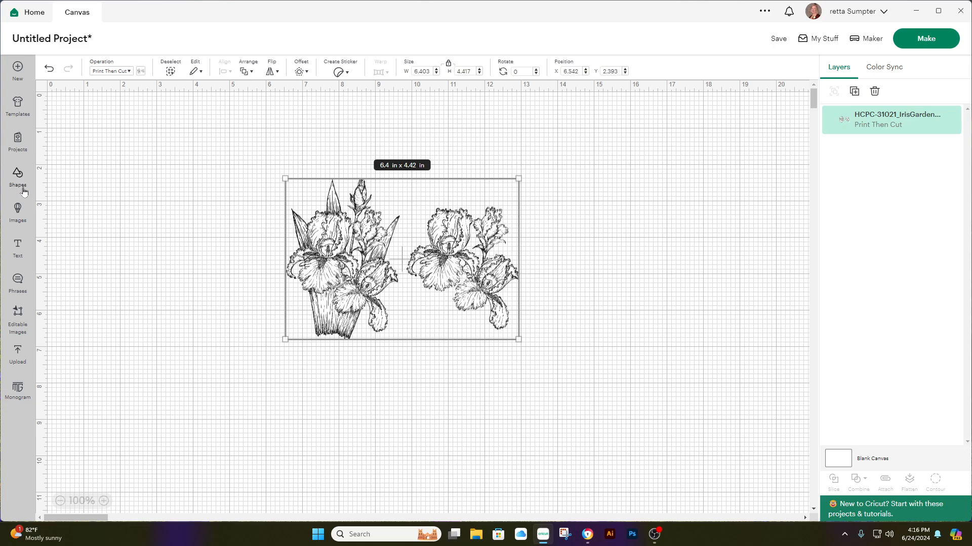
- Insert a circle, enlarge it to about 5.21 in across, and place it so it completely covers the smaller iris cluster without the leaves
{"action": "left_click", "coordinate": [21, 181]}
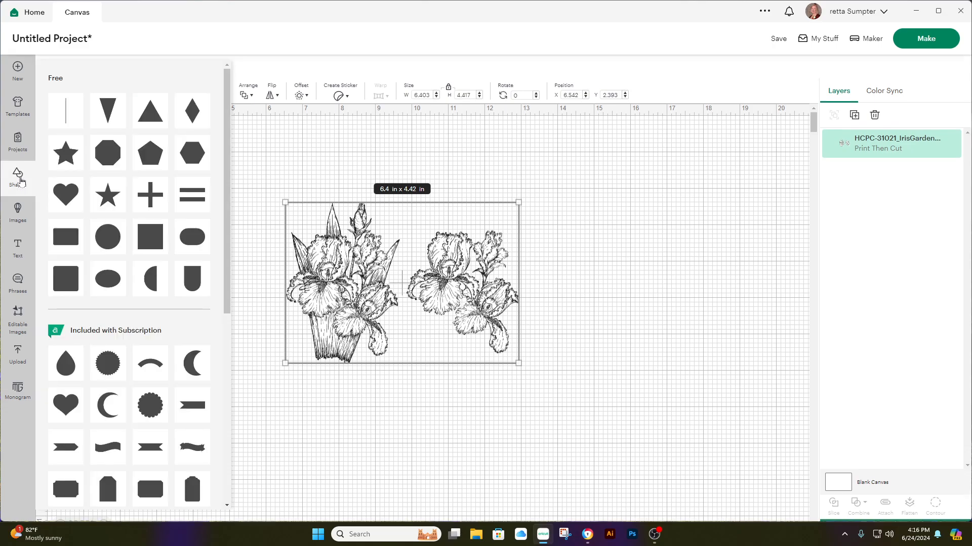
{"action": "left_click", "coordinate": [108, 241]}
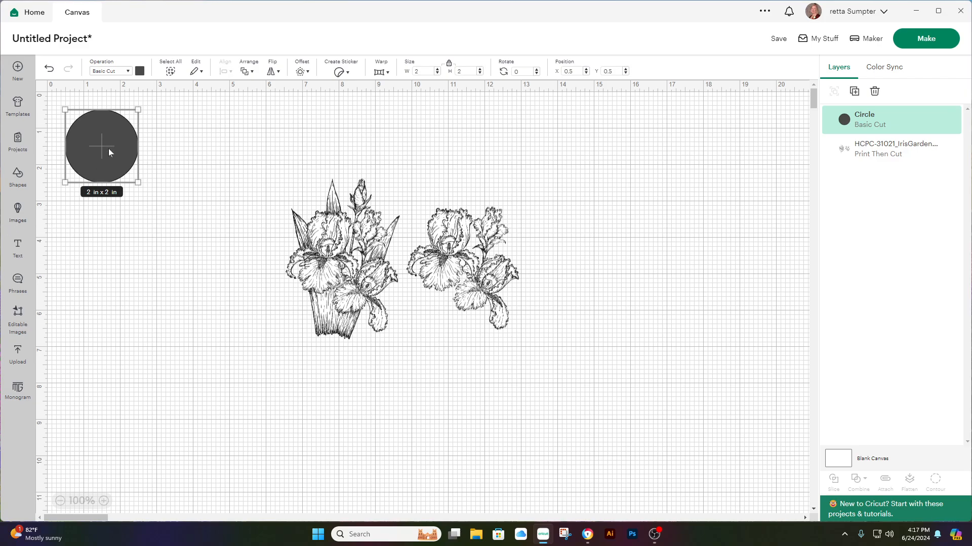
{"action": "left_click_drag", "start_coordinate": [109, 148], "coordinate": [455, 229]}
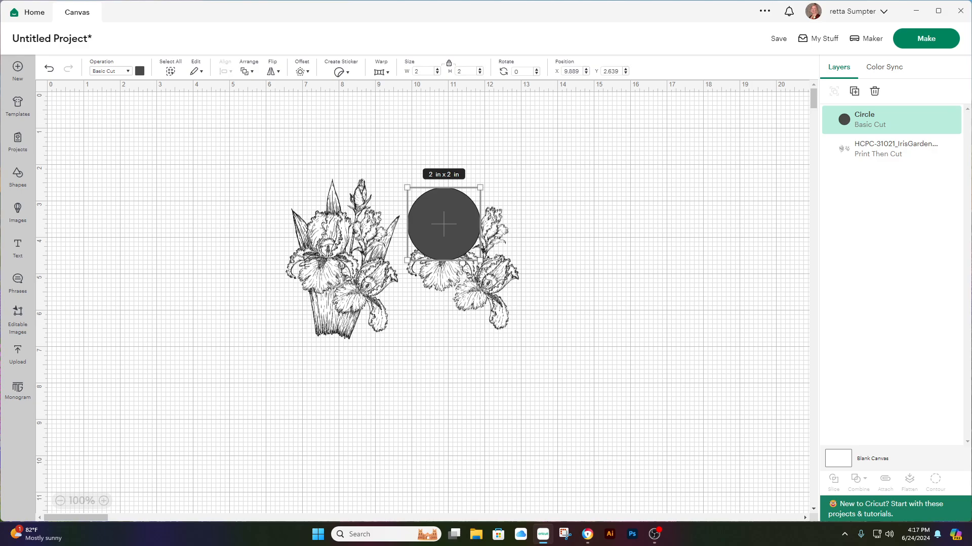
{"action": "left_click_drag", "start_coordinate": [479, 260], "coordinate": [567, 372]}
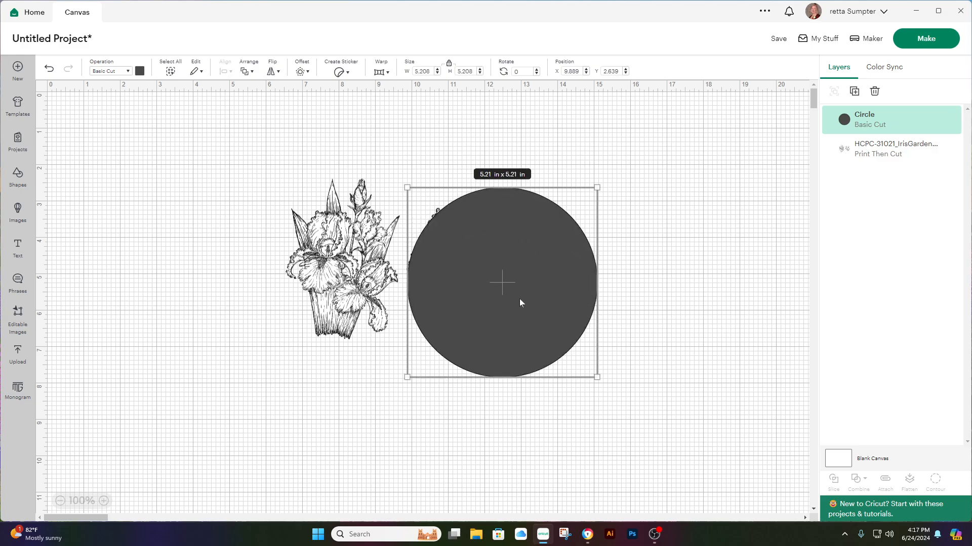
{"action": "left_click_drag", "start_coordinate": [521, 303], "coordinate": [514, 274]}
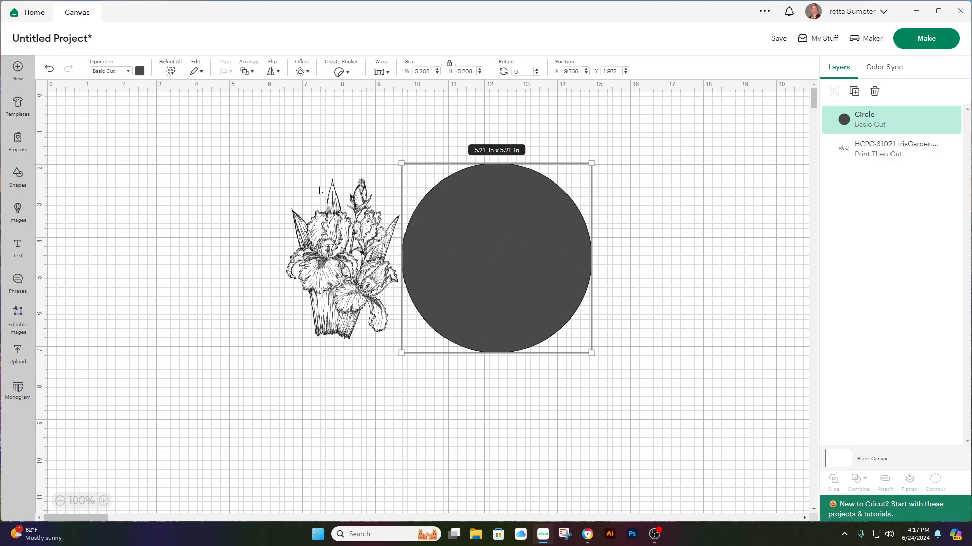
- Slice the iris image with the circle to separate the two iris clusters
{"action": "right_click", "coordinate": [636, 241]}
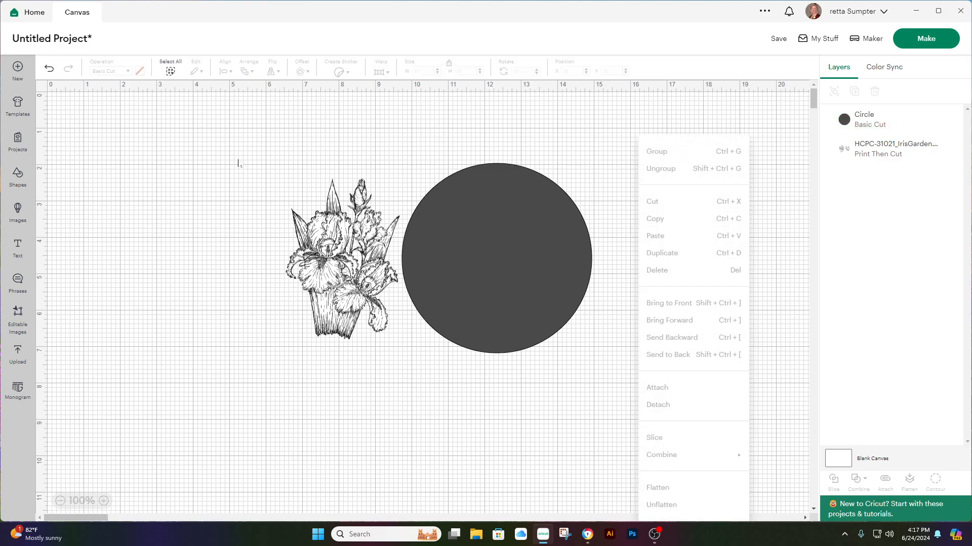
{"action": "left_click", "coordinate": [276, 207]}
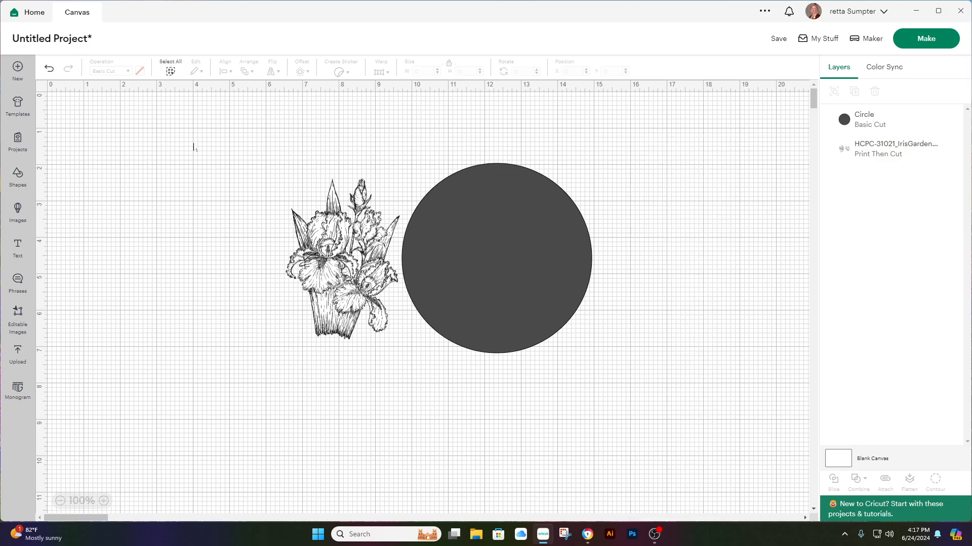
{"action": "left_click_drag", "start_coordinate": [196, 140], "coordinate": [590, 372]}
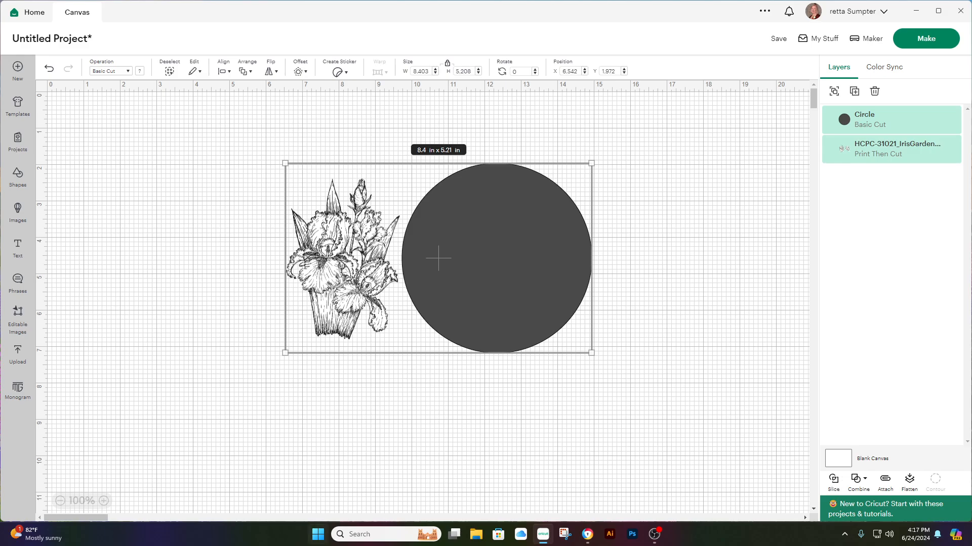
{"action": "left_click", "coordinate": [833, 485]}
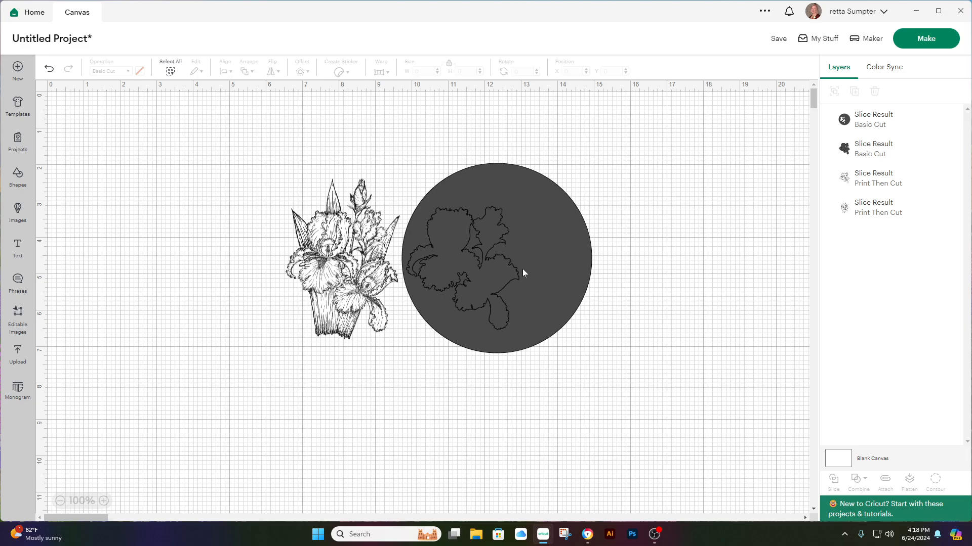
- Pull the sliced circle away from the irises and delete it
{"action": "left_click_drag", "start_coordinate": [552, 251], "coordinate": [722, 328]}
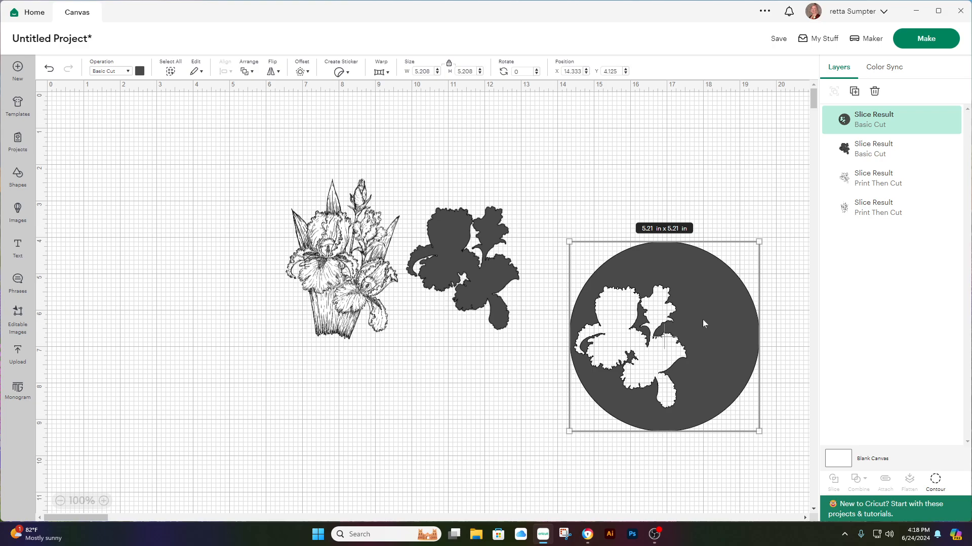
{"action": "mouse_move", "coordinate": [718, 347]}
{"action": "left_mouse_down"}
{"action": "mouse_move", "coordinate": [692, 324]}
{"action": "mouse_move", "coordinate": [549, 269]}
{"action": "mouse_move", "coordinate": [584, 373]}
{"action": "mouse_move", "coordinate": [724, 362]}
{"action": "left_mouse_up"}
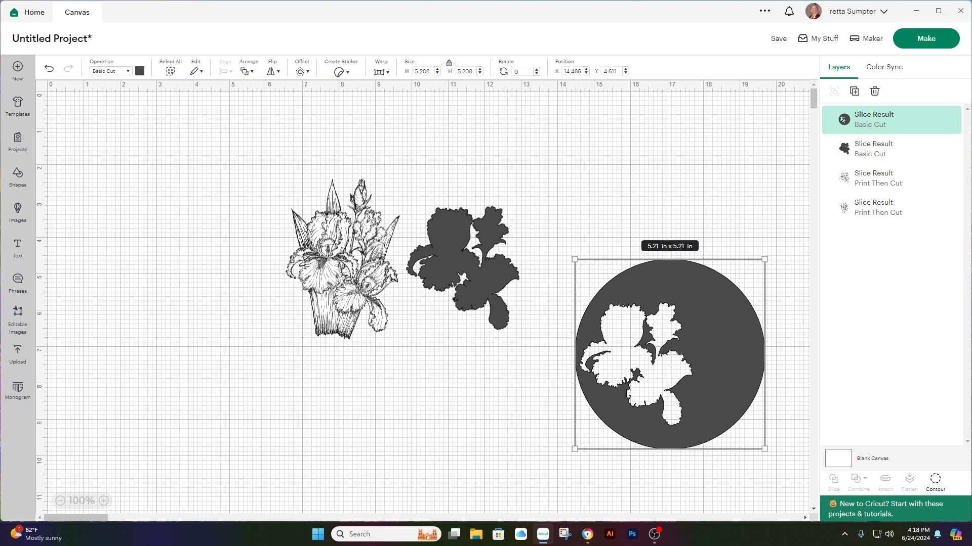
{"action": "key", "text": "Delete"}
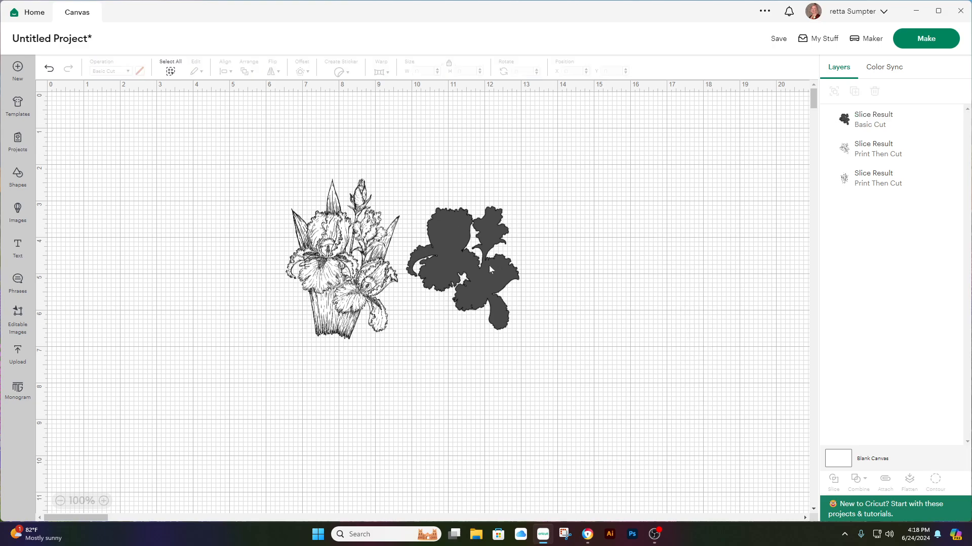
- Move the dark iris-shaped slice piece off the line drawing and delete it
{"action": "left_click_drag", "start_coordinate": [453, 261], "coordinate": [646, 324]}
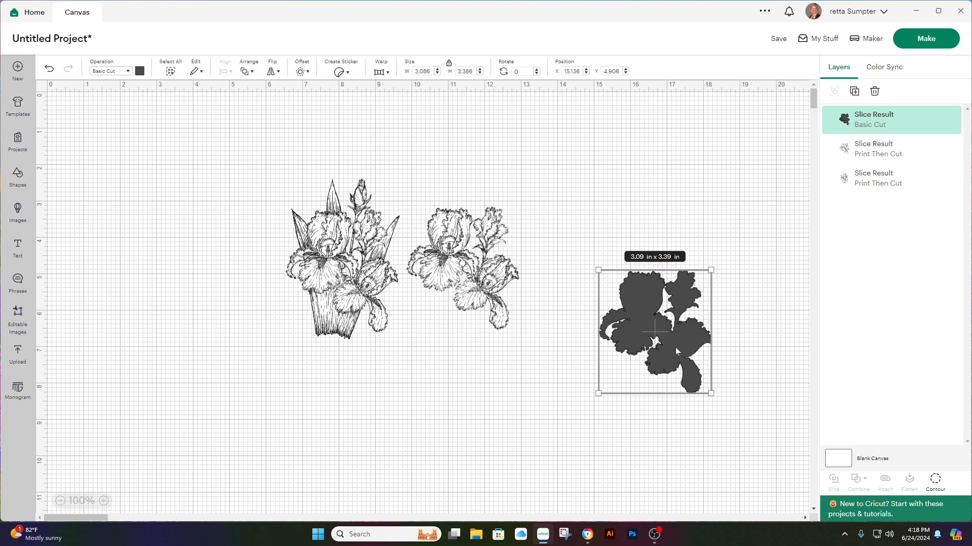
{"action": "left_click_drag", "start_coordinate": [675, 347], "coordinate": [673, 348]}
{"action": "key", "text": "Delete"}
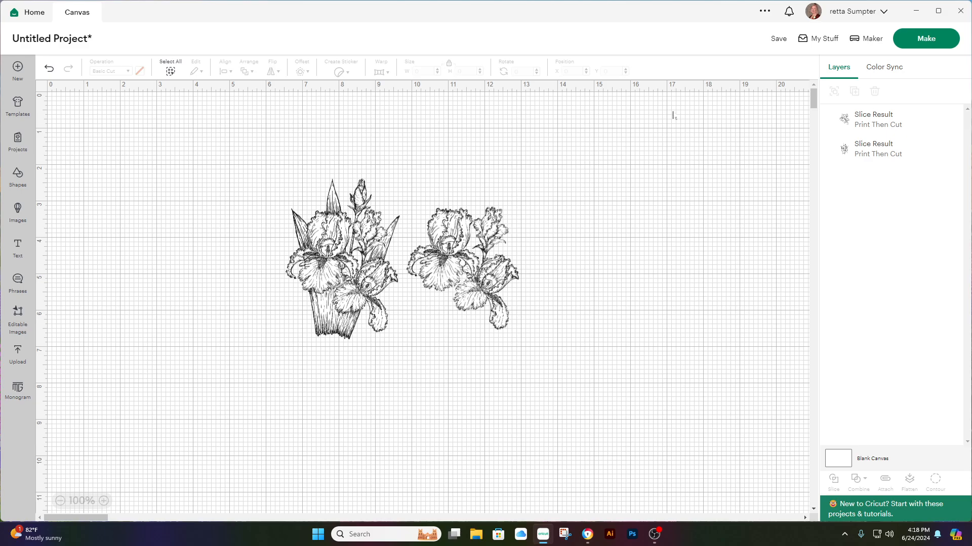
- Reposition the separated smaller iris cluster beside the leafy one, leaving a clear gap between them
{"action": "left_click", "coordinate": [483, 264]}
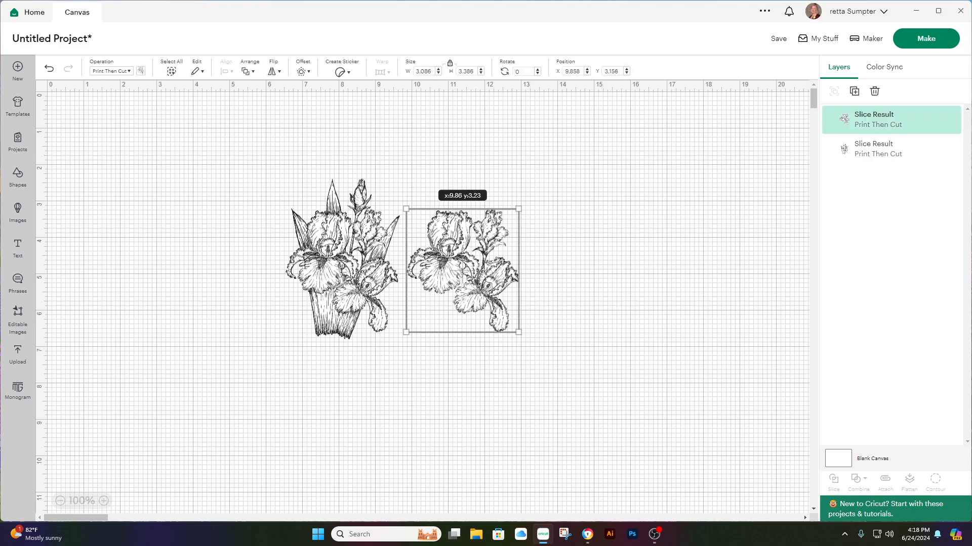
{"action": "left_click_drag", "start_coordinate": [483, 264], "coordinate": [678, 323]}
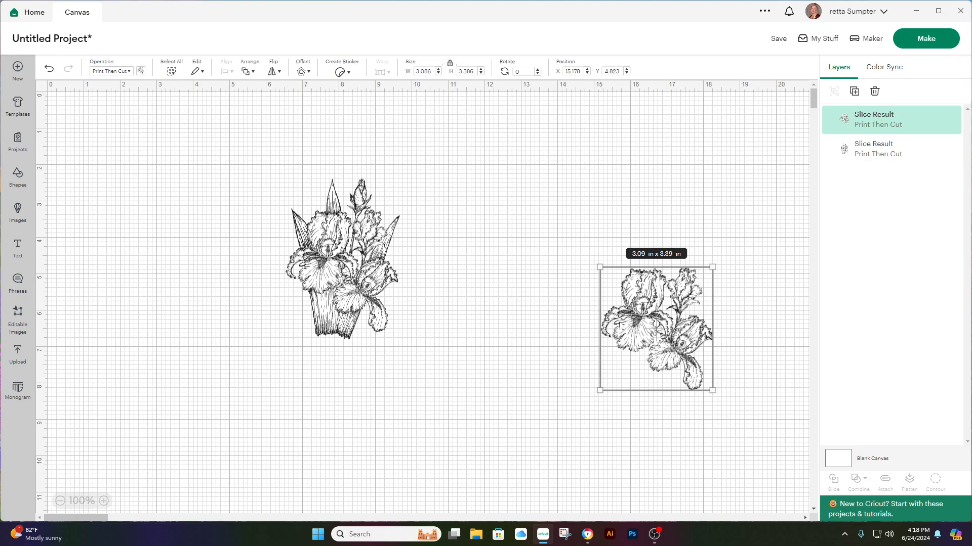
{"action": "left_click_drag", "start_coordinate": [662, 321], "coordinate": [500, 271]}
{"action": "left_click", "coordinate": [483, 392]}
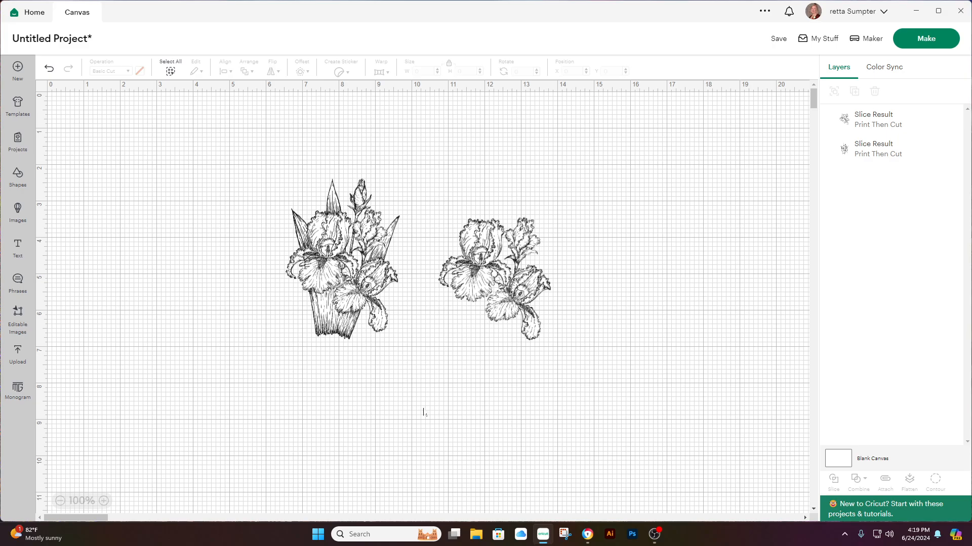
- Duplicate the smaller iris cluster and place the copy beside the original at about X 13.96, Y 3.51
{"action": "left_click", "coordinate": [457, 286]}
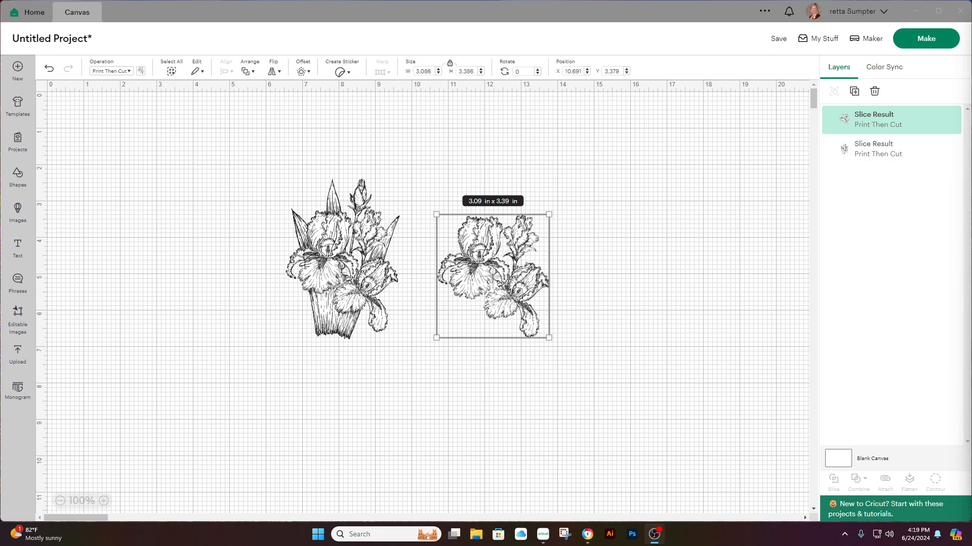
{"action": "left_click", "coordinate": [854, 93]}
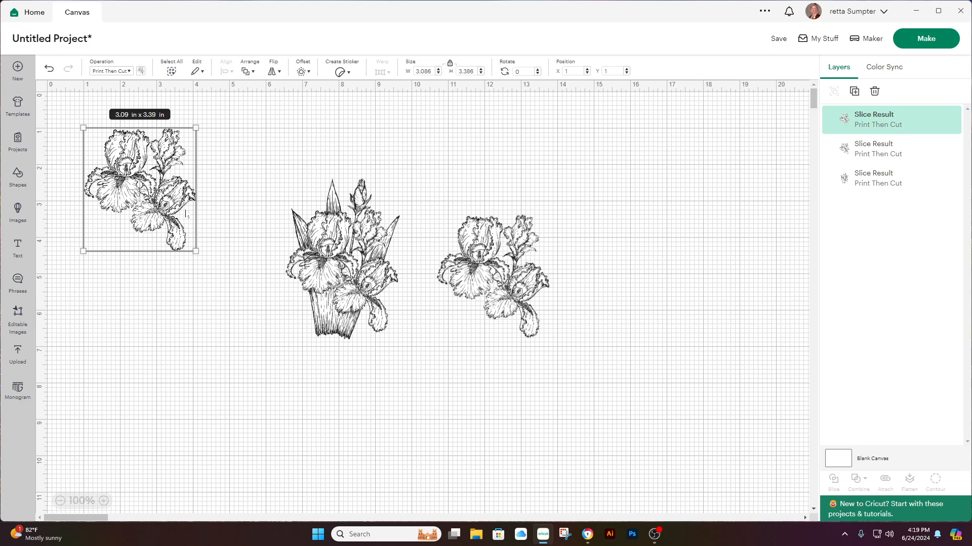
{"action": "left_click_drag", "start_coordinate": [186, 214], "coordinate": [657, 306]}
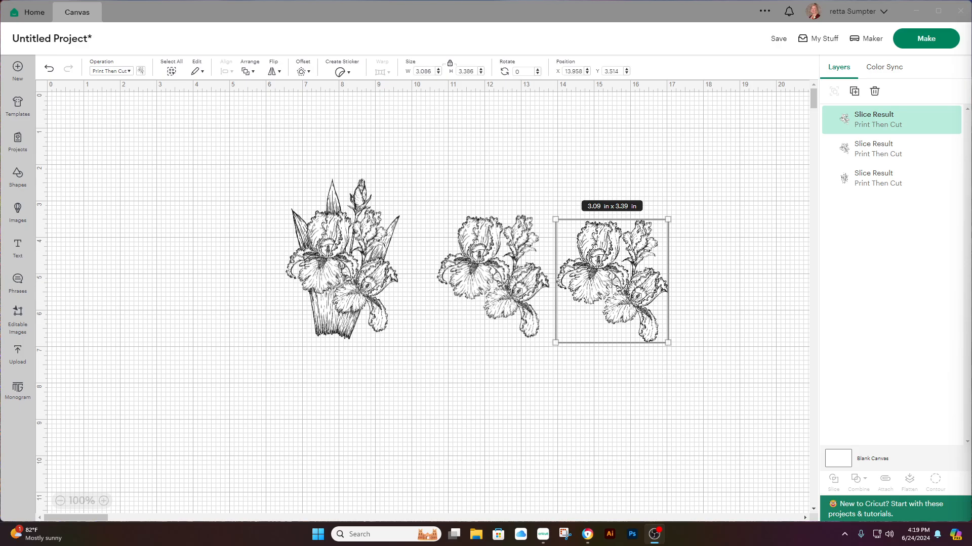
- Send the project to be made, choosing to save it, and title it "Iris Garden Blooms"
{"action": "left_click", "coordinate": [960, 11]}
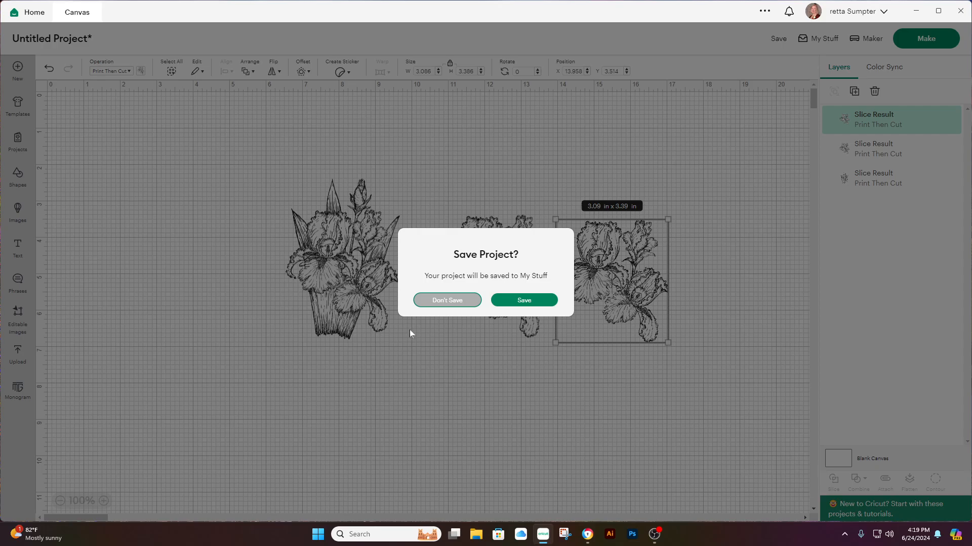
{"action": "left_click", "coordinate": [524, 300]}
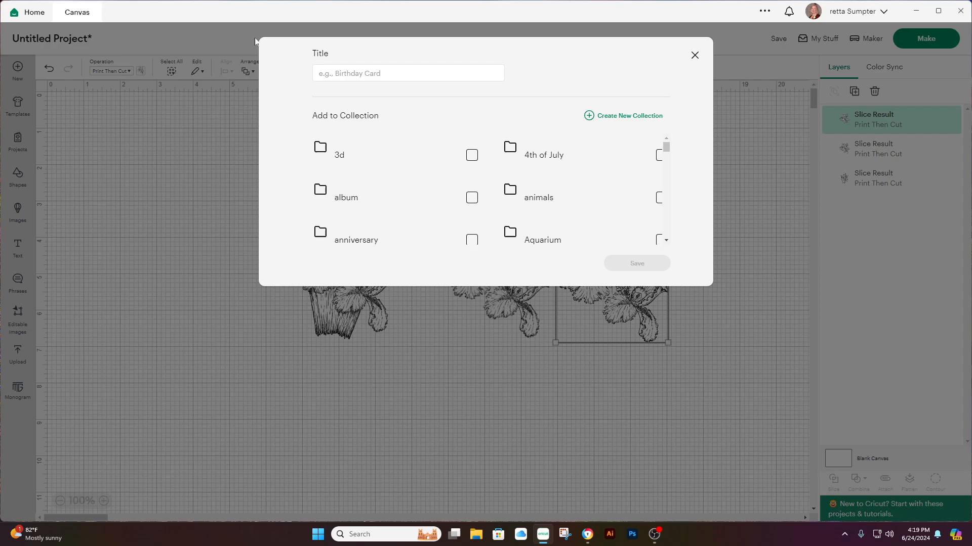
{"action": "left_click", "coordinate": [320, 73]}
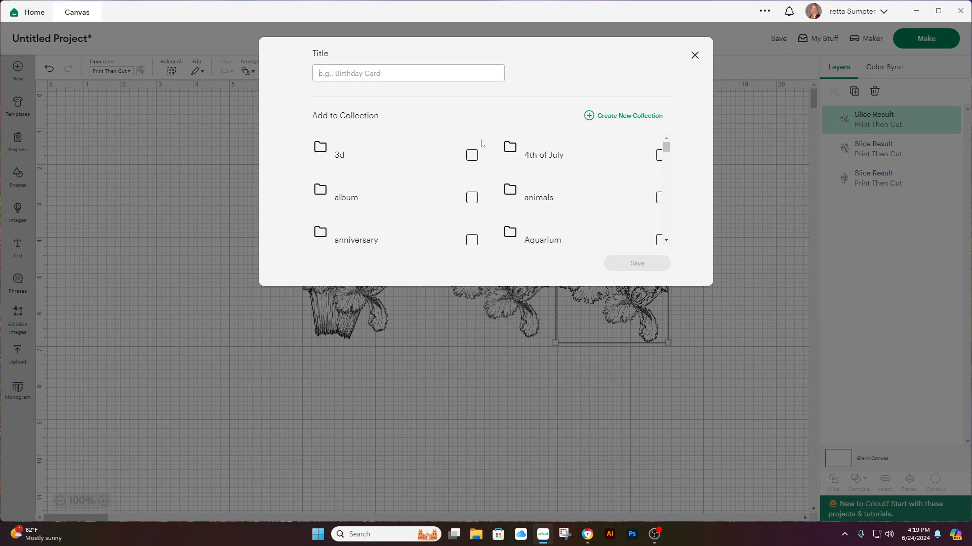
{"action": "type", "text": "Iri"}
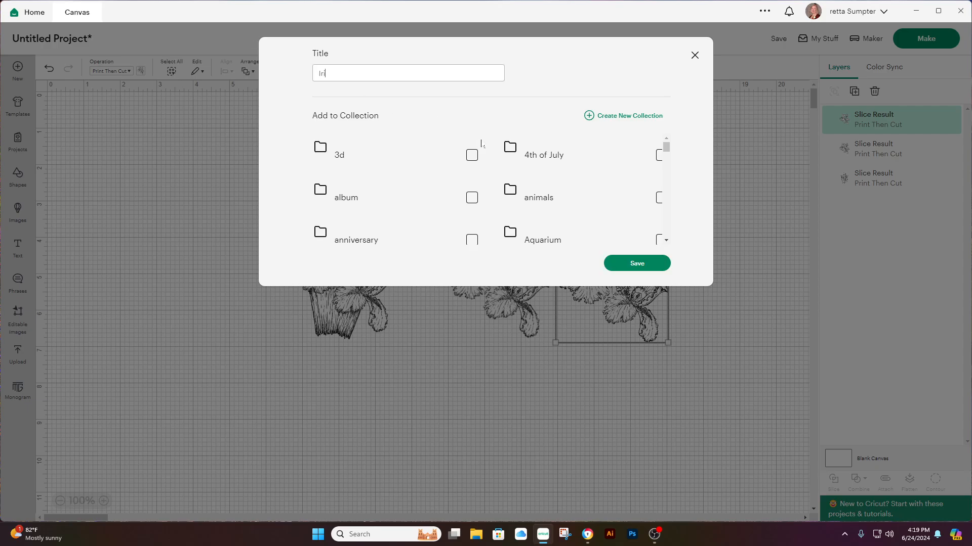
{"action": "type", "text": "s Garden Blooms"}
- Assign the project to the flowers collection and save it
{"action": "scroll", "coordinate": [436, 162], "scroll_direction": "down", "scroll_amount": 2}
{"action": "scroll", "coordinate": [436, 162], "scroll_direction": "down", "scroll_amount": 6}
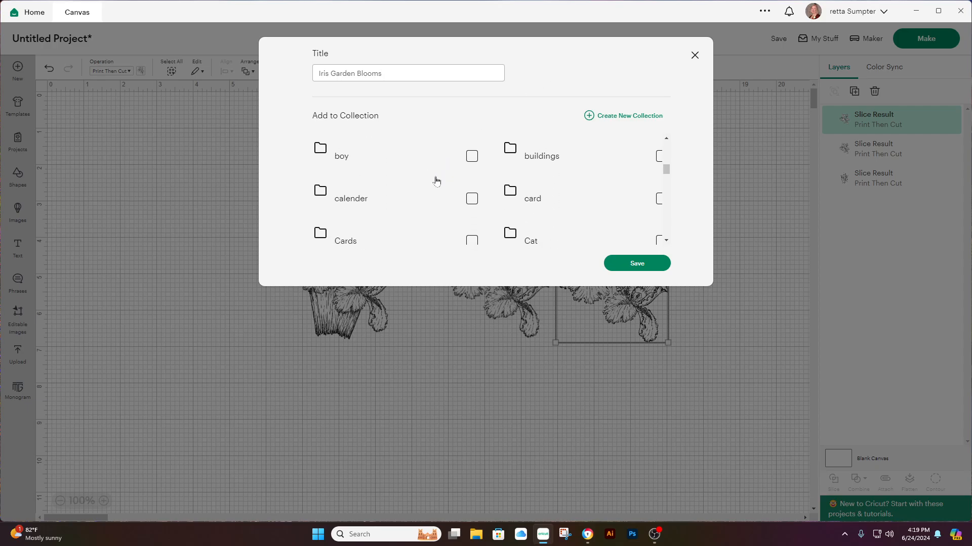
{"action": "scroll", "coordinate": [436, 172], "scroll_direction": "down", "scroll_amount": 4}
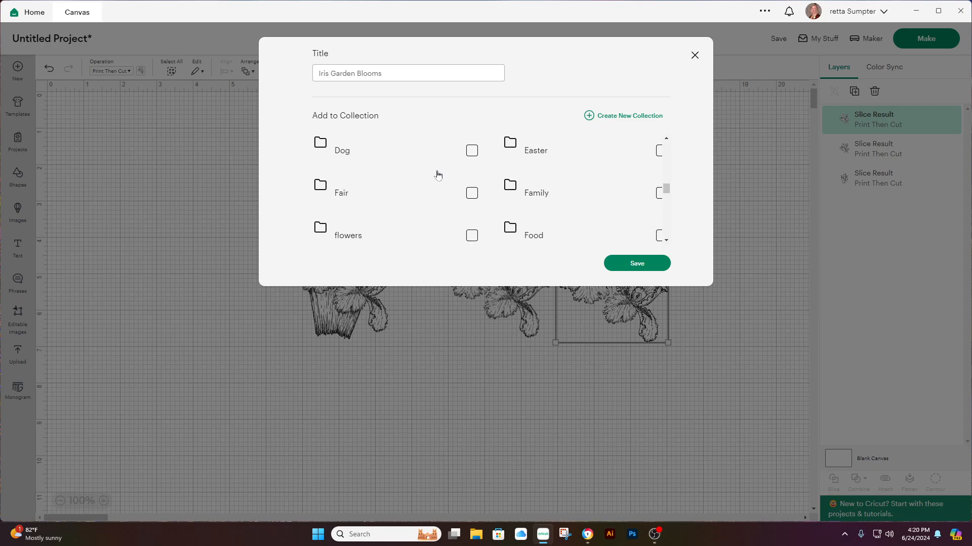
{"action": "left_click", "coordinate": [324, 183]}
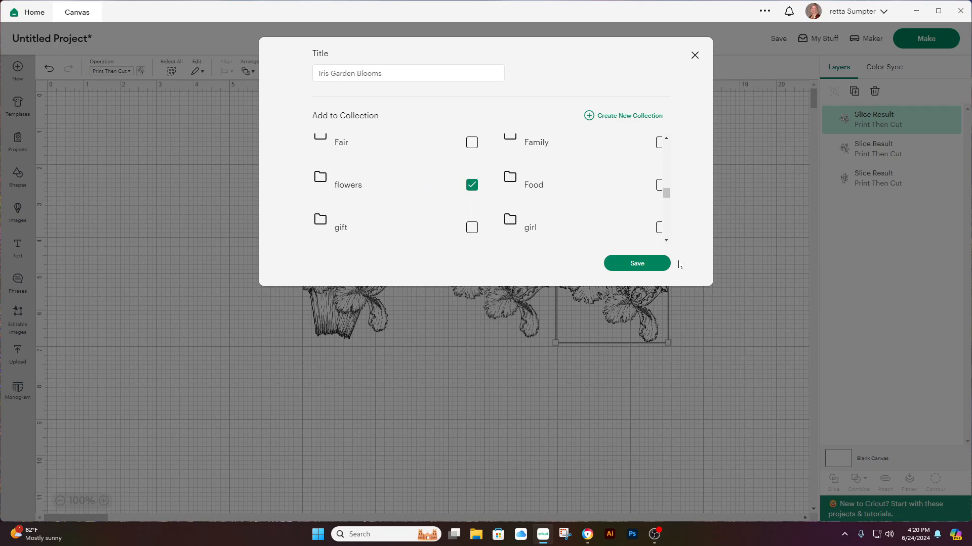
{"action": "left_click", "coordinate": [637, 263]}
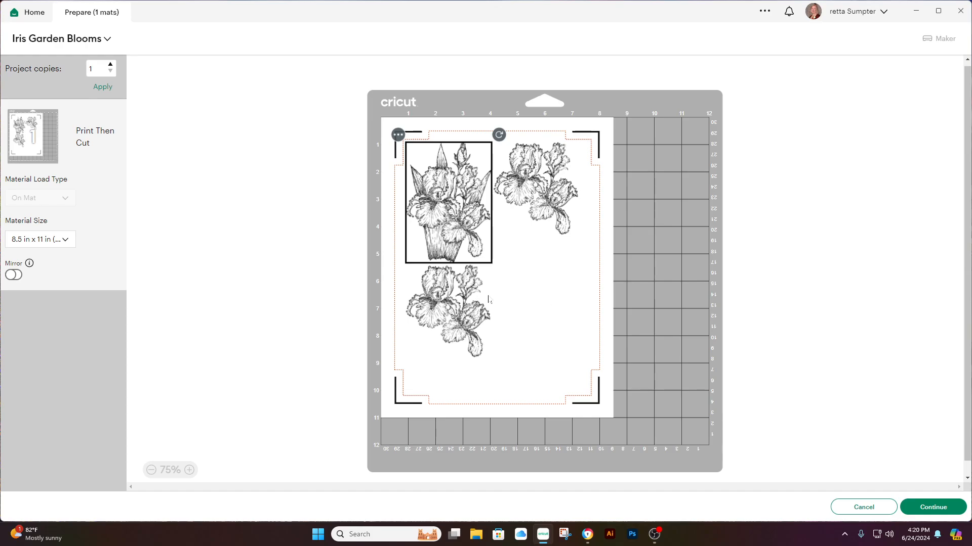
- Review the iris layout on the Print Then Cut mat and the available material sizes
{"action": "left_click_drag", "start_coordinate": [403, 245], "coordinate": [389, 320]}
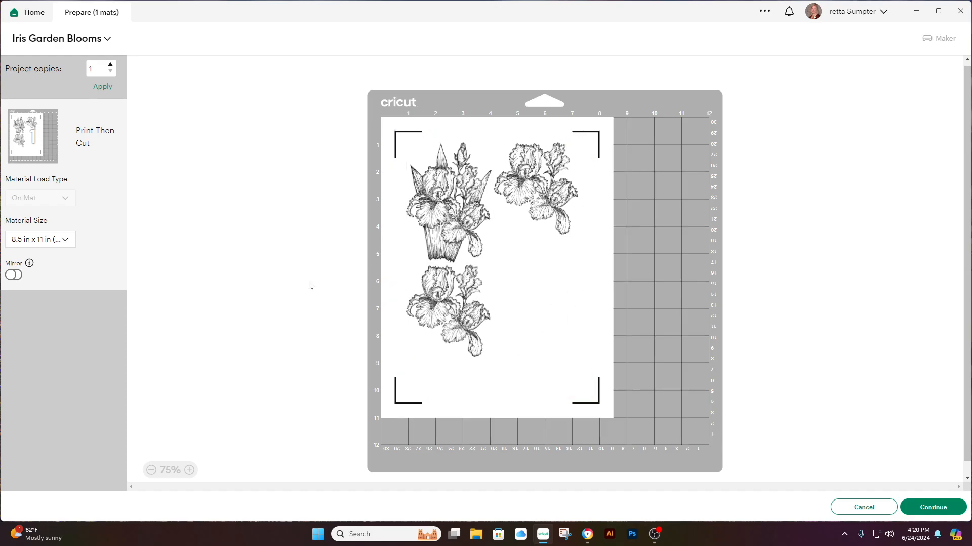
{"action": "left_click", "coordinate": [66, 241]}
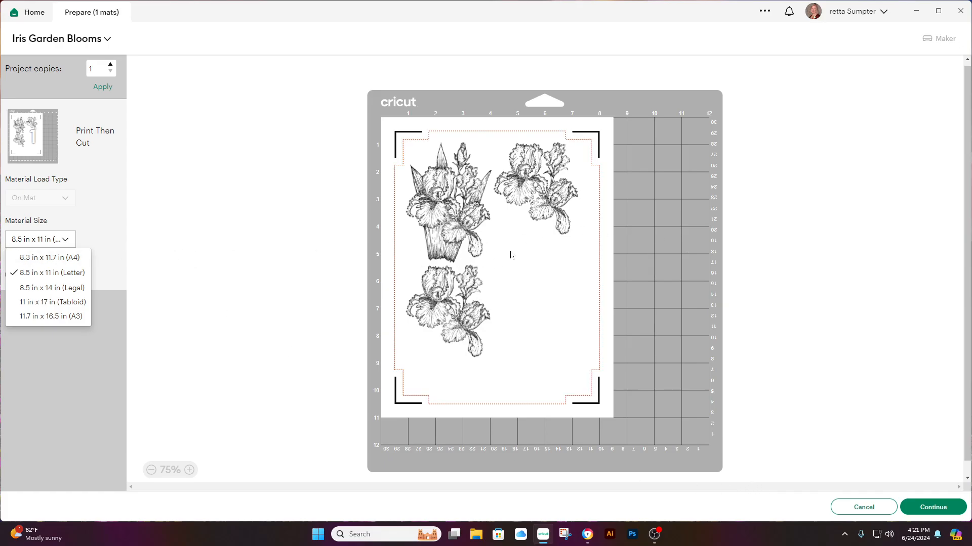
{"action": "left_click", "coordinate": [532, 302]}
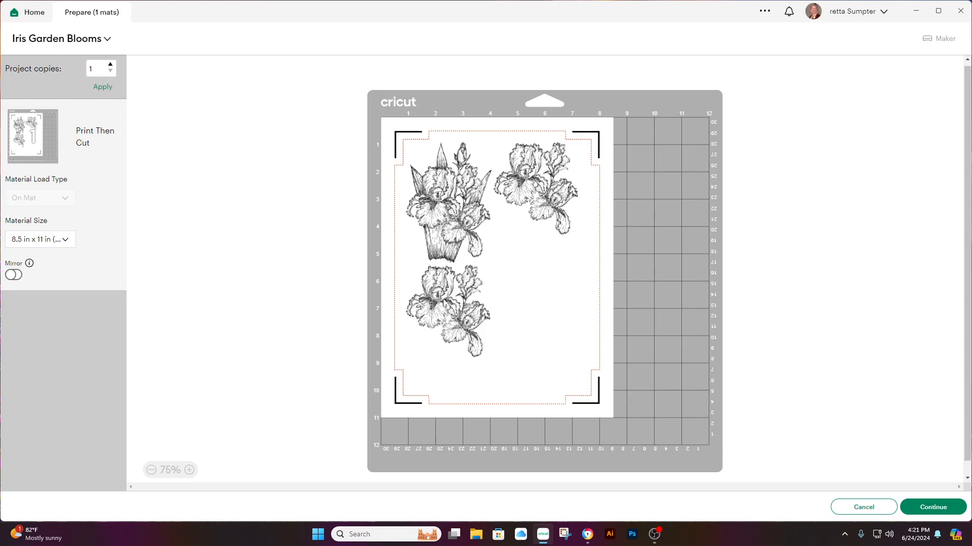
- Rearrange the images on the mat, placing the leafy iris lower left, one small cluster beside it and the other small cluster upper right
{"action": "left_click_drag", "start_coordinate": [439, 303], "coordinate": [535, 333]}
{"action": "left_click_drag", "start_coordinate": [496, 185], "coordinate": [507, 188]}
{"action": "left_click", "coordinate": [445, 213]}
{"action": "left_click_drag", "start_coordinate": [445, 213], "coordinate": [438, 342]}
{"action": "left_click_drag", "start_coordinate": [560, 342], "coordinate": [553, 342]}
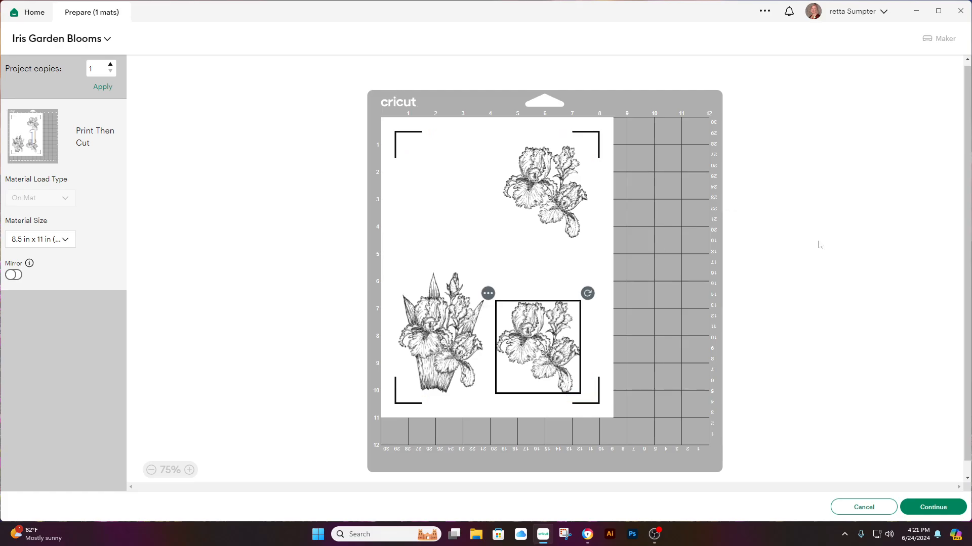
- Continue to the make stage, turn off Add Bleed in the print setup, and close the setup without printing
{"action": "left_click", "coordinate": [935, 514]}
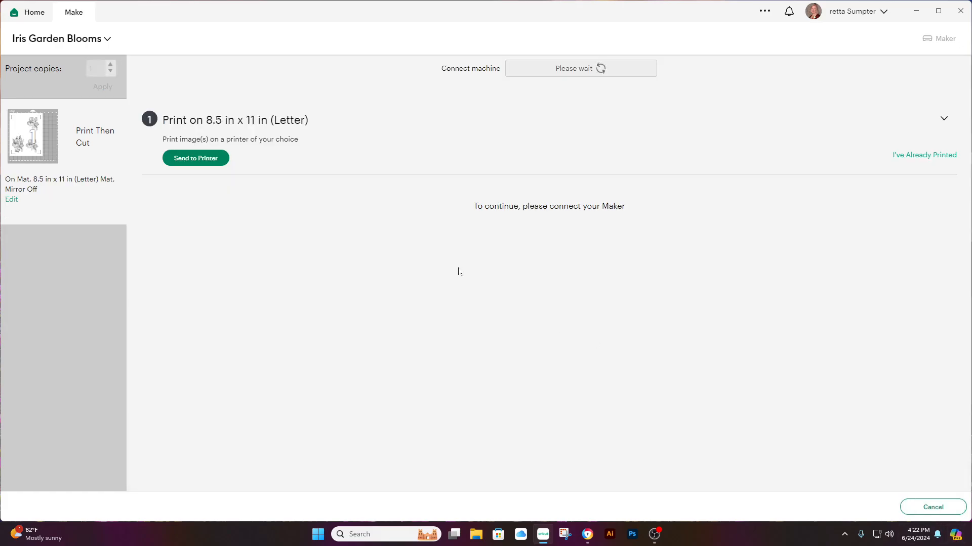
{"action": "left_click", "coordinate": [191, 159]}
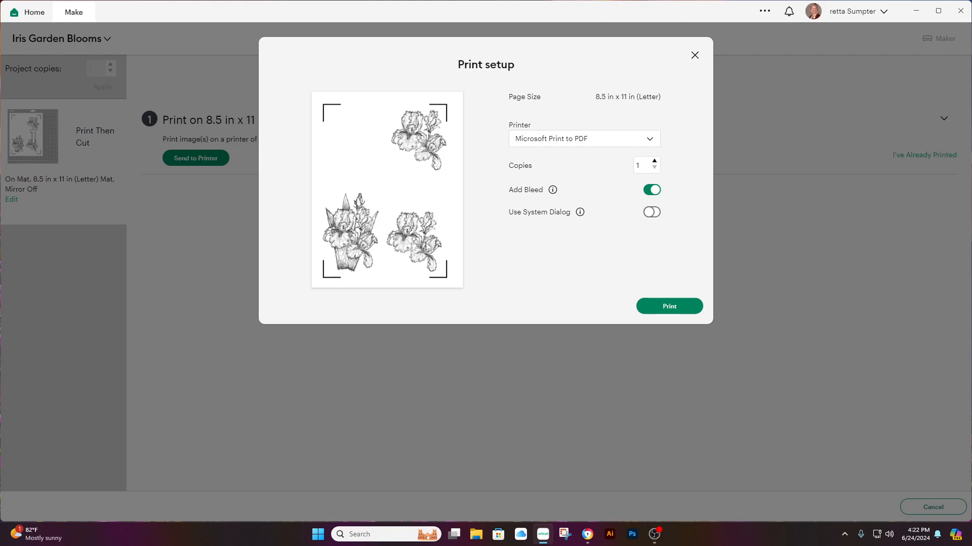
{"action": "left_click", "coordinate": [651, 191]}
{"action": "left_click", "coordinate": [694, 56]}
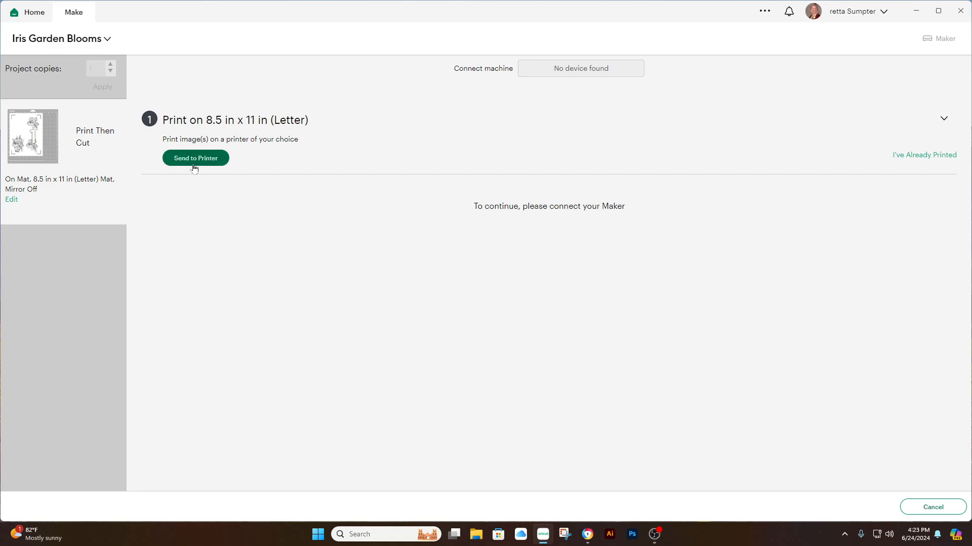
- Mark the Print Then Cut page as already printed and preview its mat layout at a larger size
{"action": "left_click", "coordinate": [931, 156]}
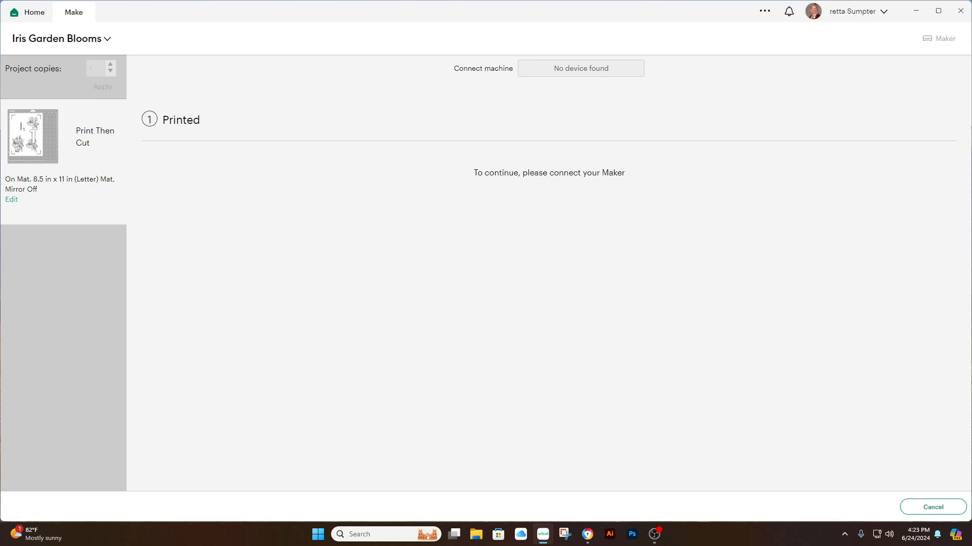
{"action": "mouse_move", "coordinate": [21, 124]}
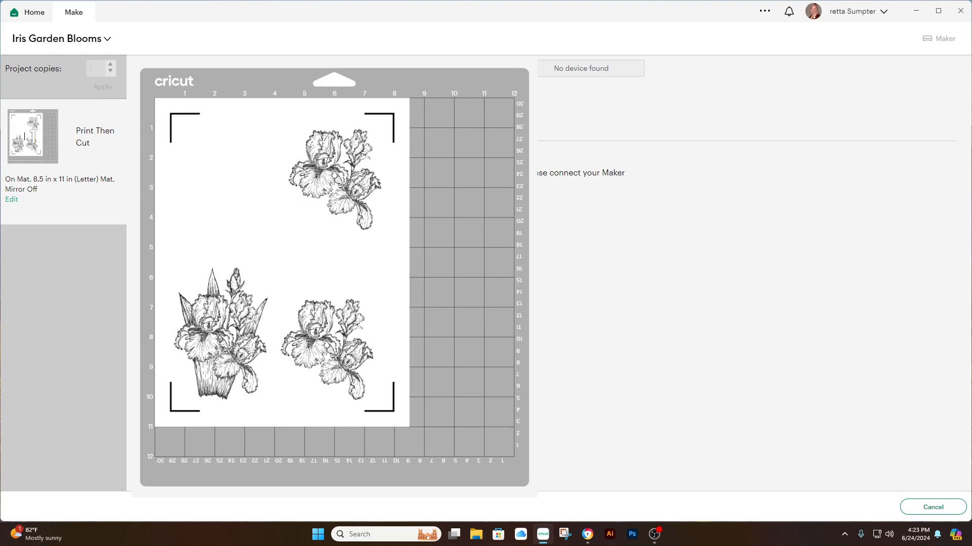